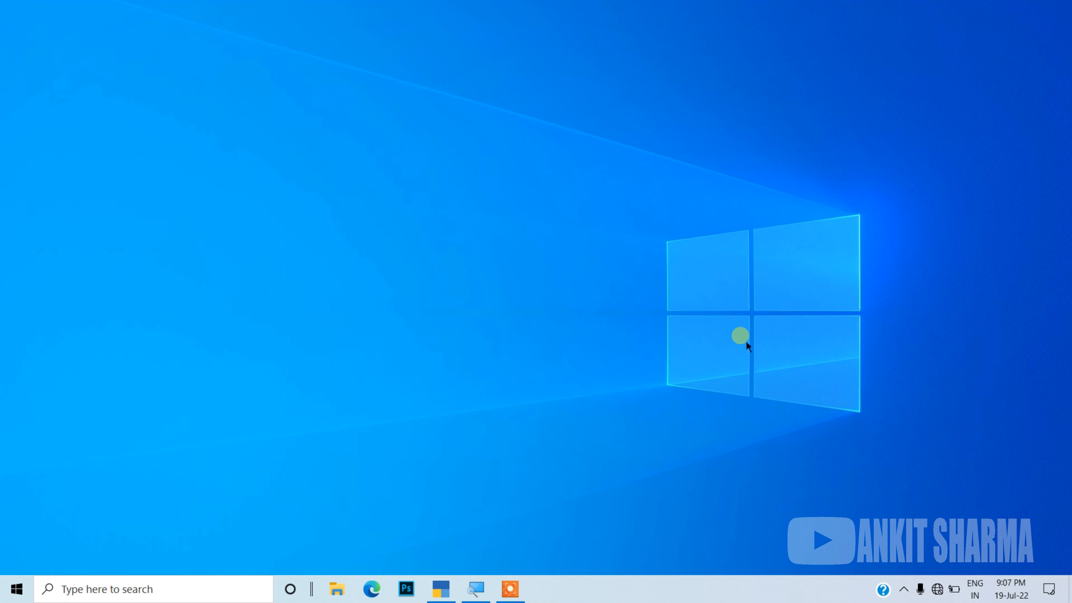
# Step: Switch to TallyPrime and start creating a new ledger master
pyautogui.click(441, 589)
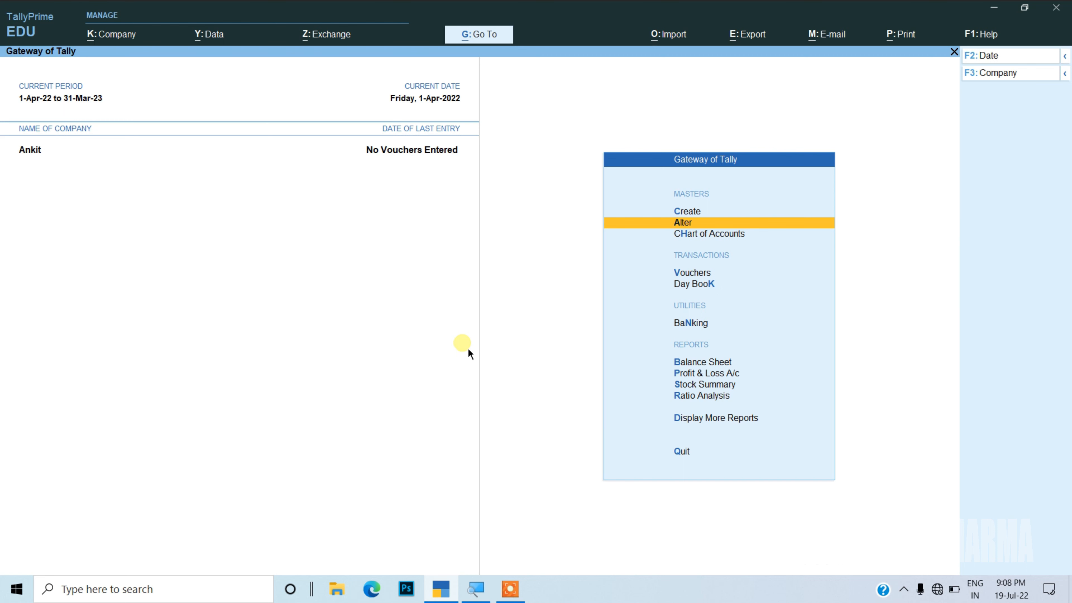
pyautogui.press('Up')
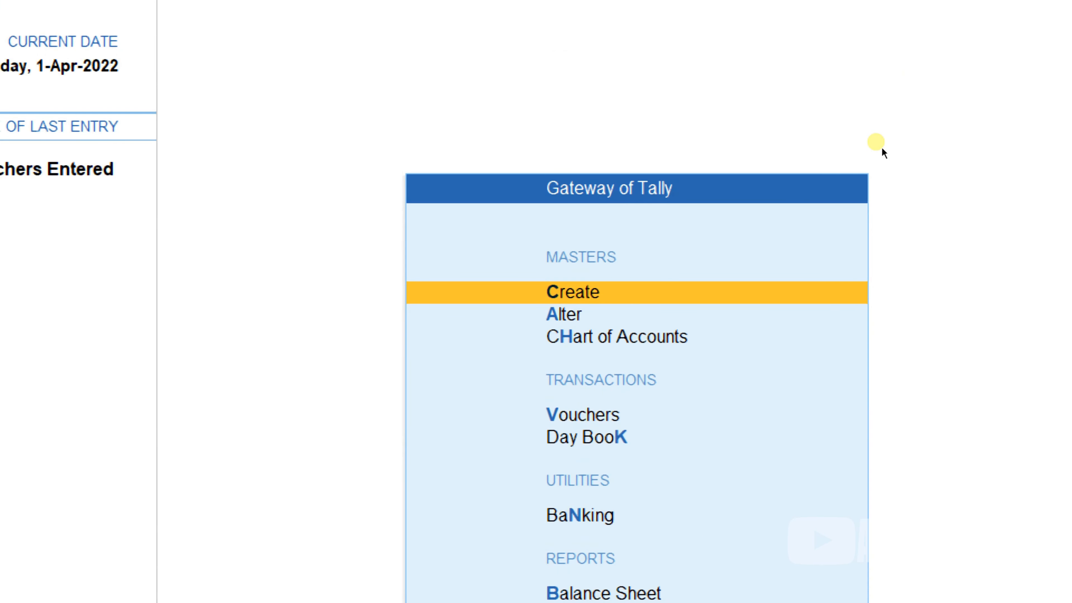
pyautogui.press('Return')
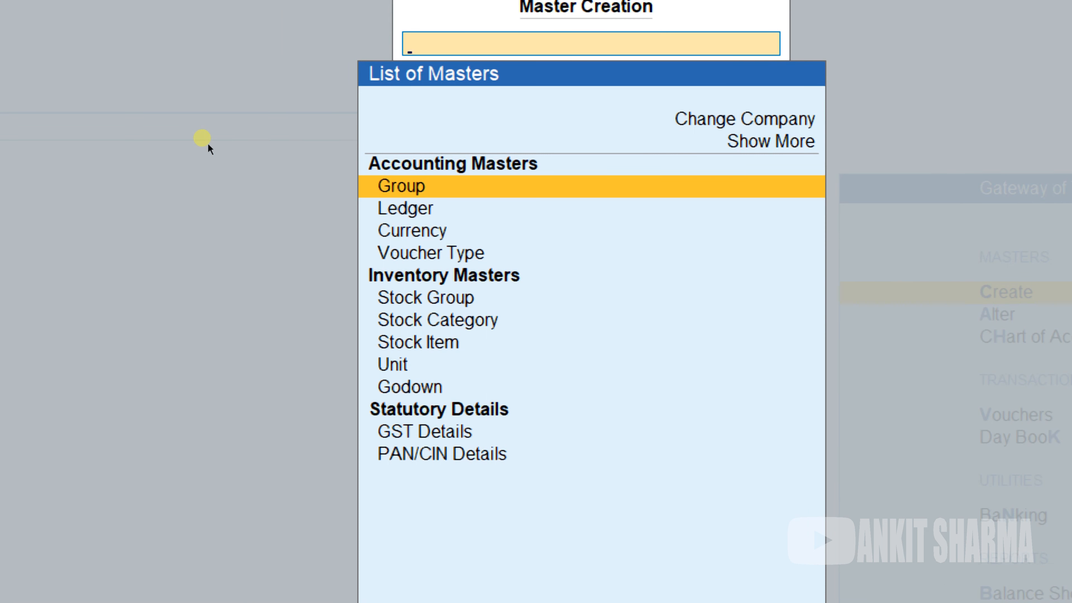
pyautogui.press('Down')
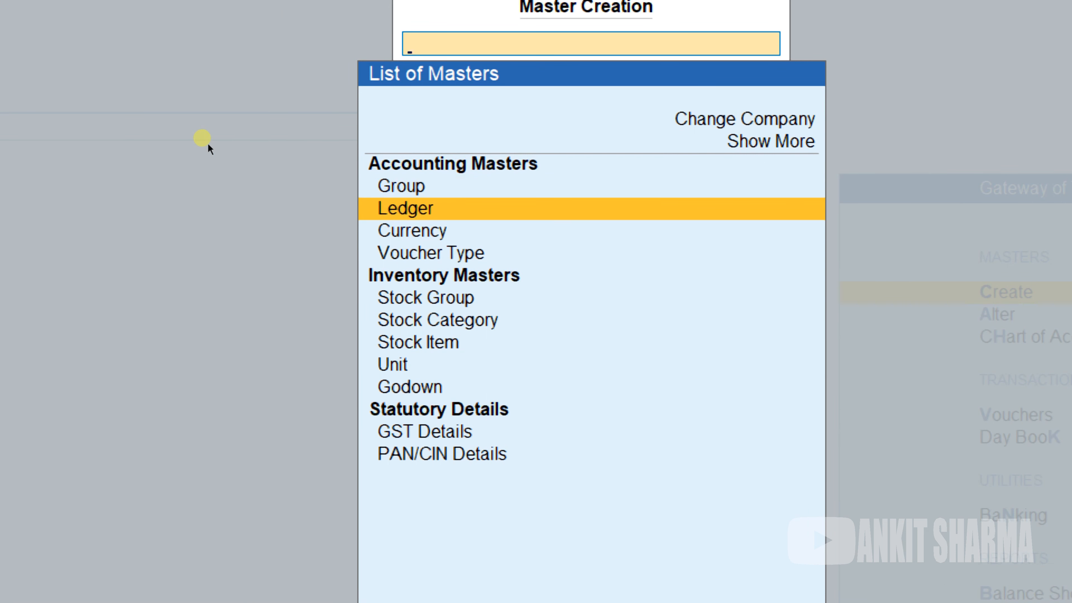
pyautogui.press('Return')
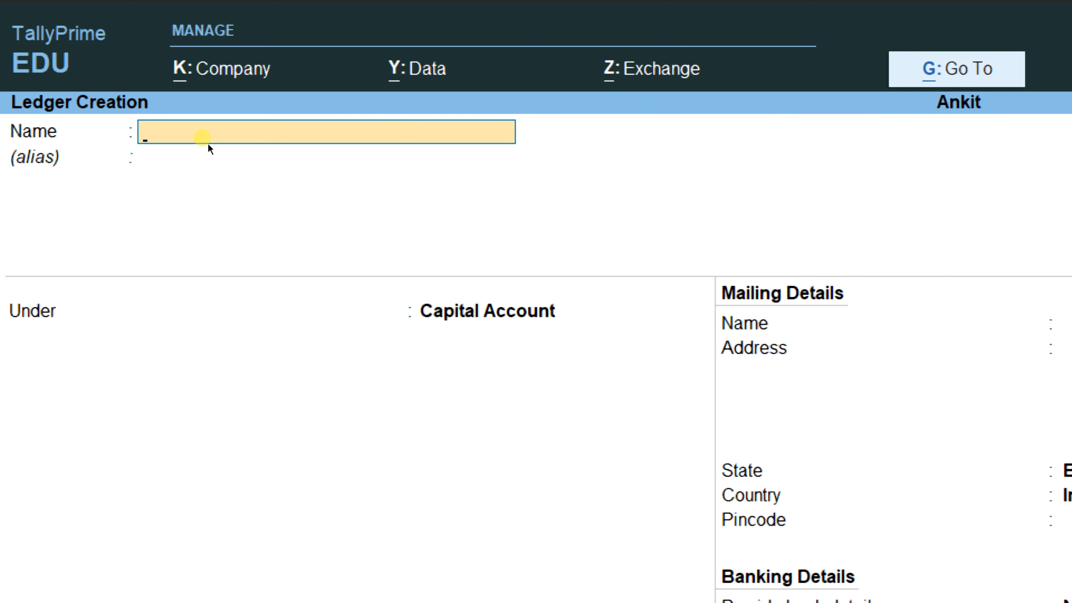
# Step: Create a ledger named CAPITAL A/C under the Capital Account group and save it
pyautogui.write('CAPITA')
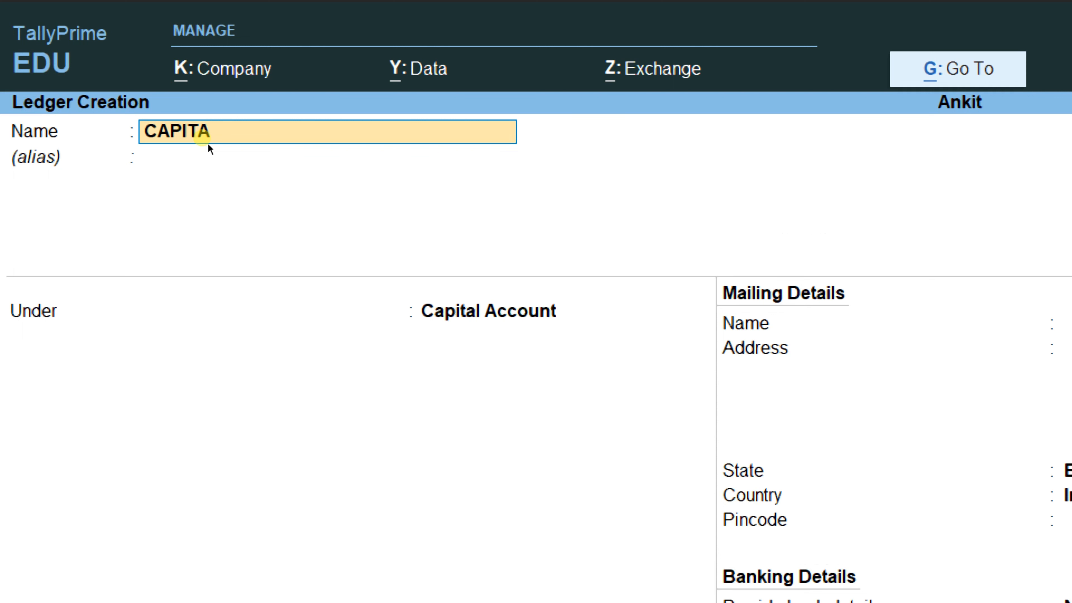
pyautogui.write('L A/C')
pyautogui.press('Return')
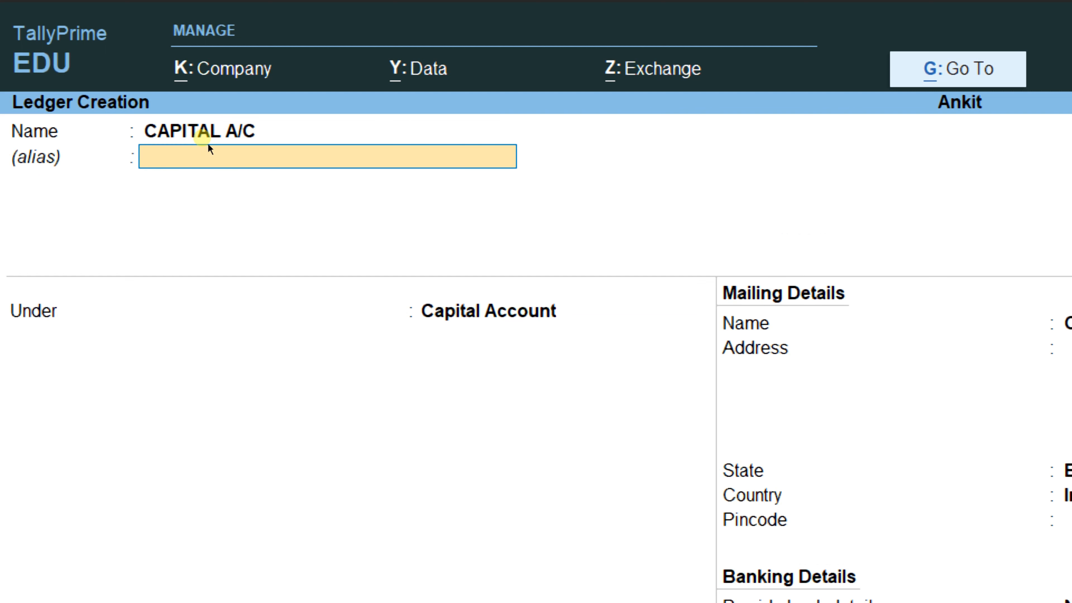
pyautogui.press('Return')
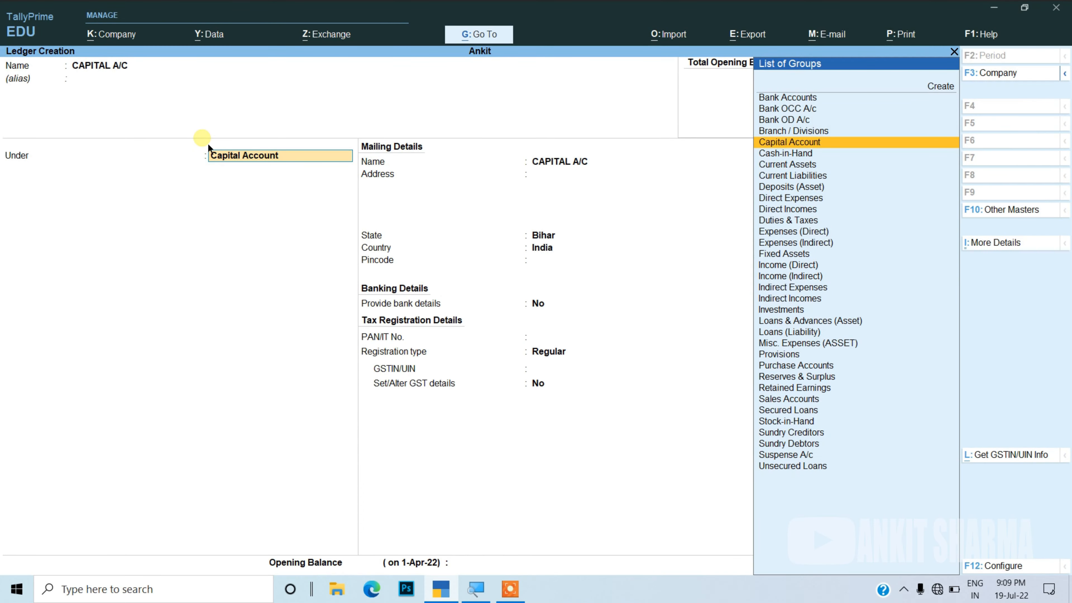
pyautogui.press('Return')
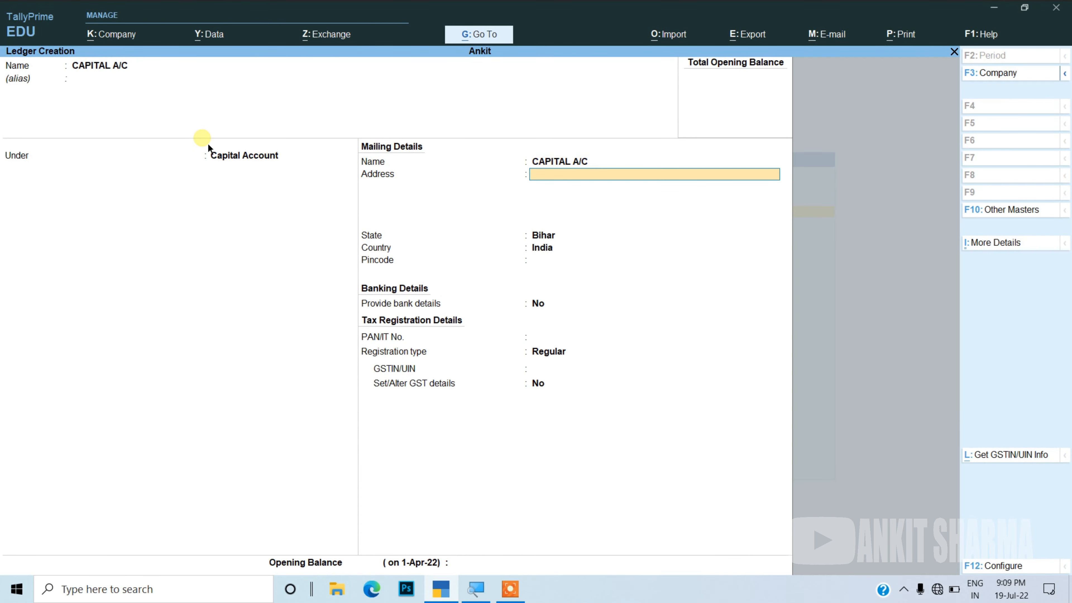
pyautogui.press('Return')
pyautogui.press('Return')
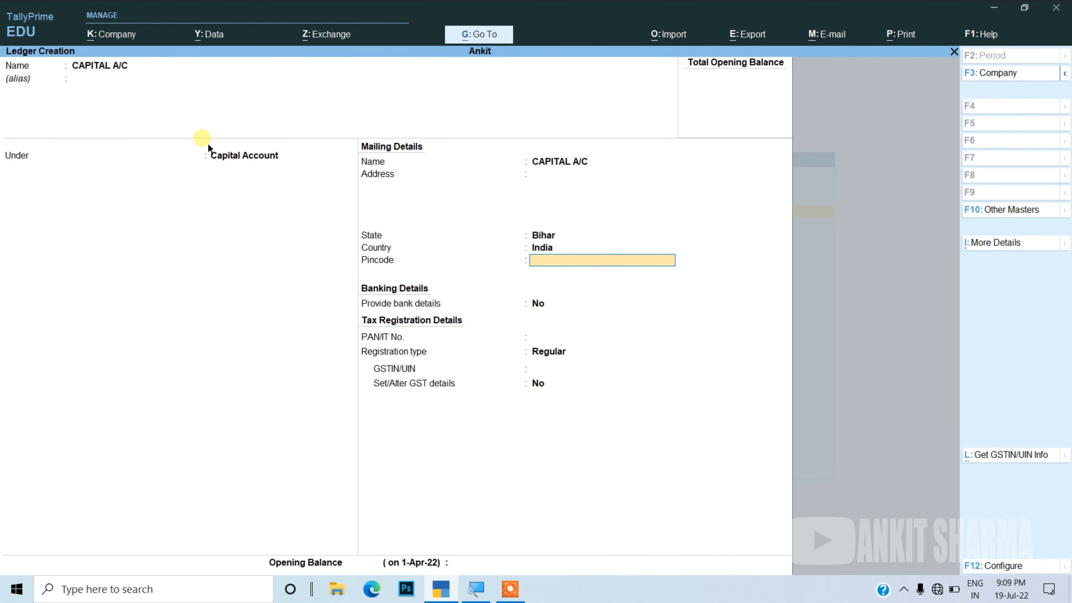
pyautogui.press('ctrl')
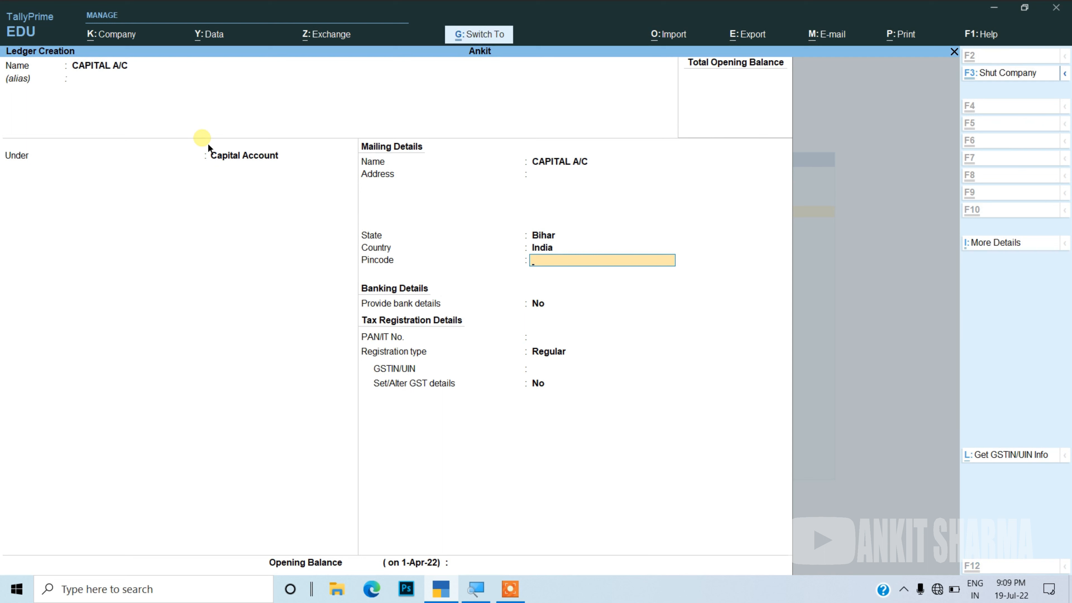
pyautogui.hotkey('ctrl', 'a')
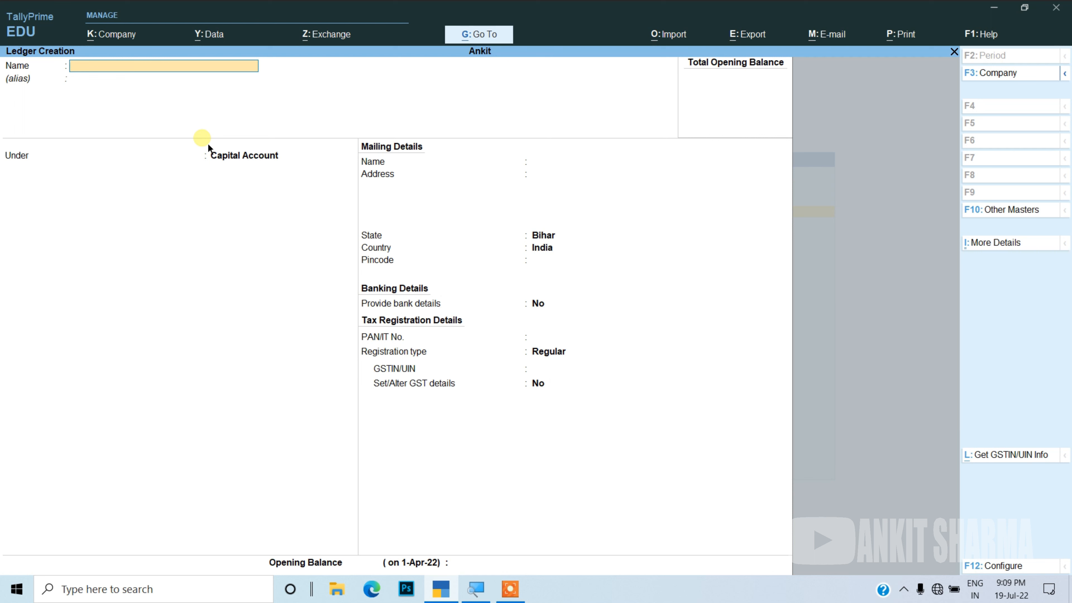
# Step: Try to name a new ledger CASH, and clear the rejected name
pyautogui.write('CASH')
pyautogui.press('Return')
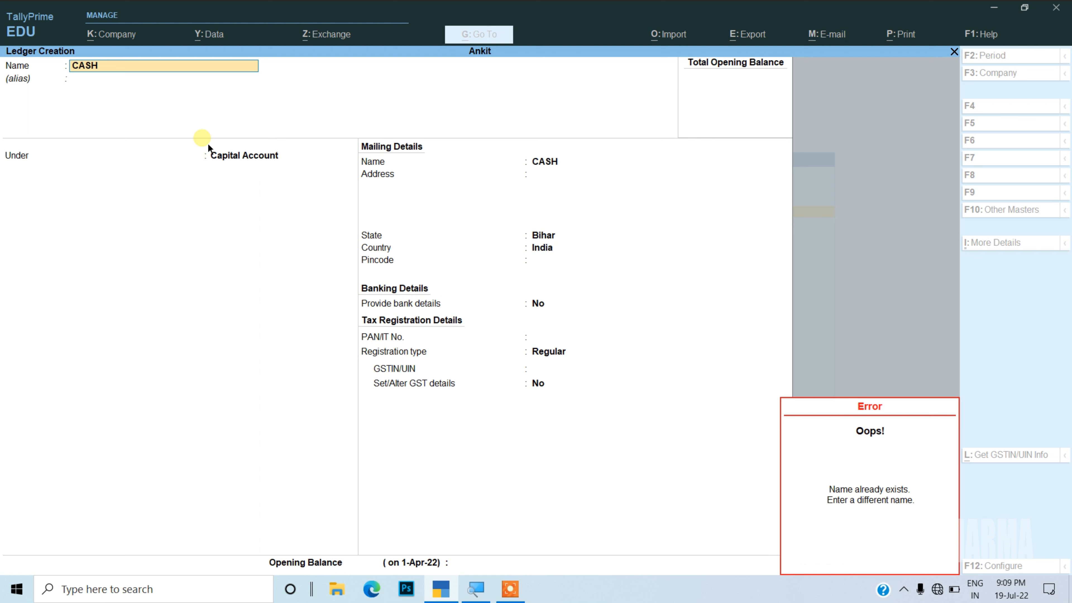
pyautogui.press('Escape')
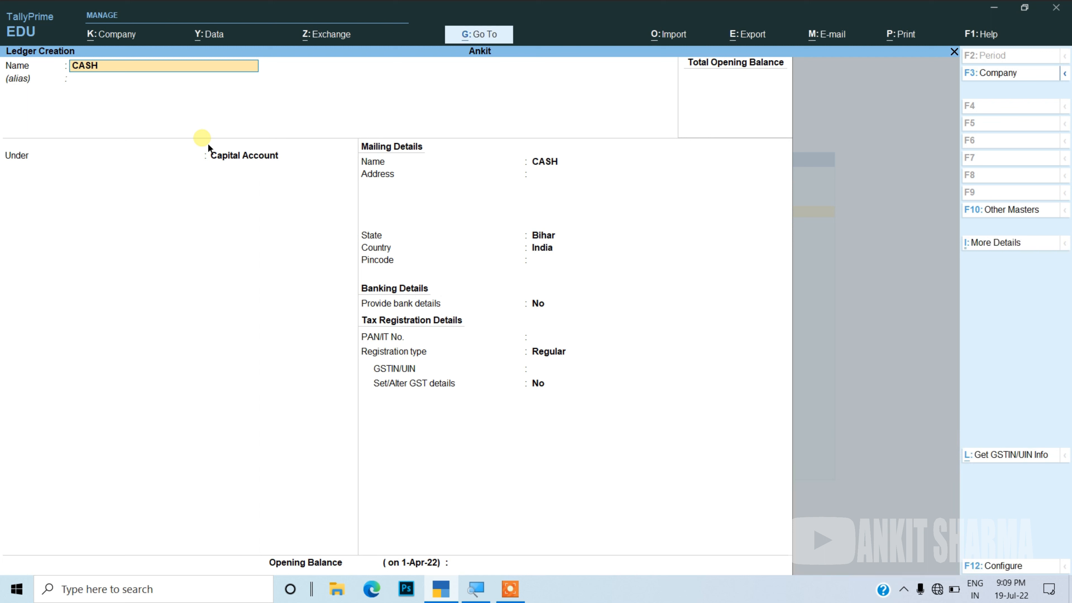
pyautogui.press('Delete')
pyautogui.press('Delete')
pyautogui.press('Delete')
pyautogui.press('Delete')
# Step: Create a ledger named PURCHASE under Purchase Accounts, with ledger type Not Applicable and GST Applicable, and save it
pyautogui.write('PURCHASE')
pyautogui.press('Return')
pyautogui.press('Return')
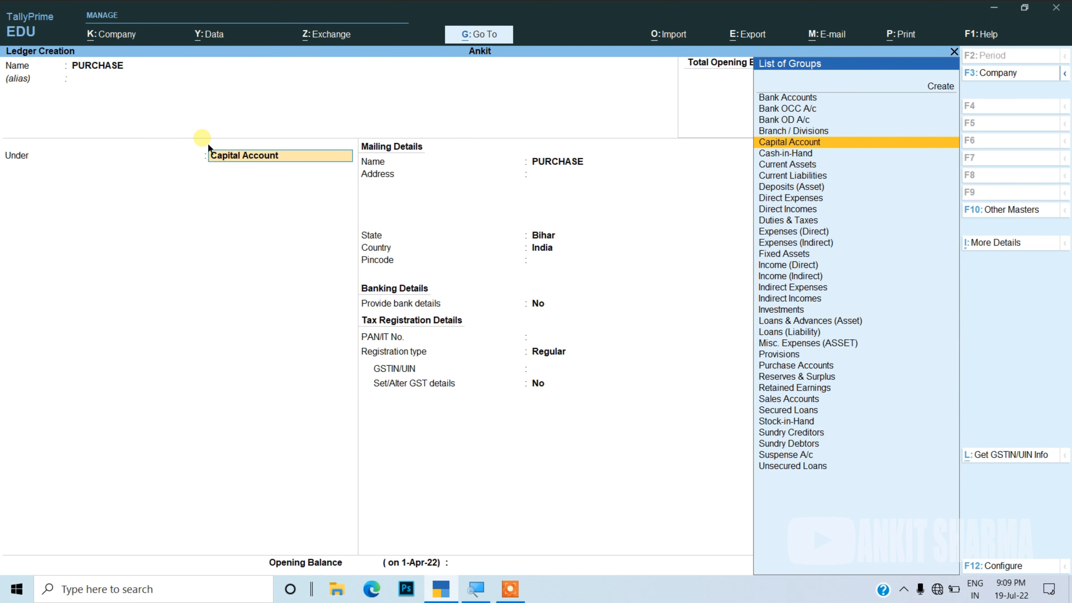
pyautogui.write('PU')
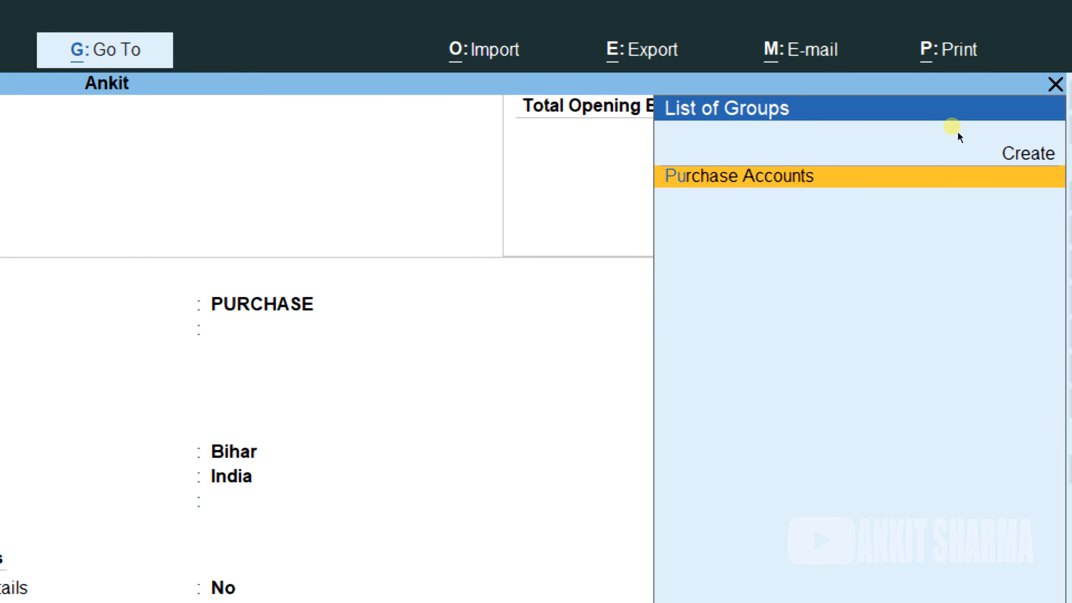
pyautogui.press('Return')
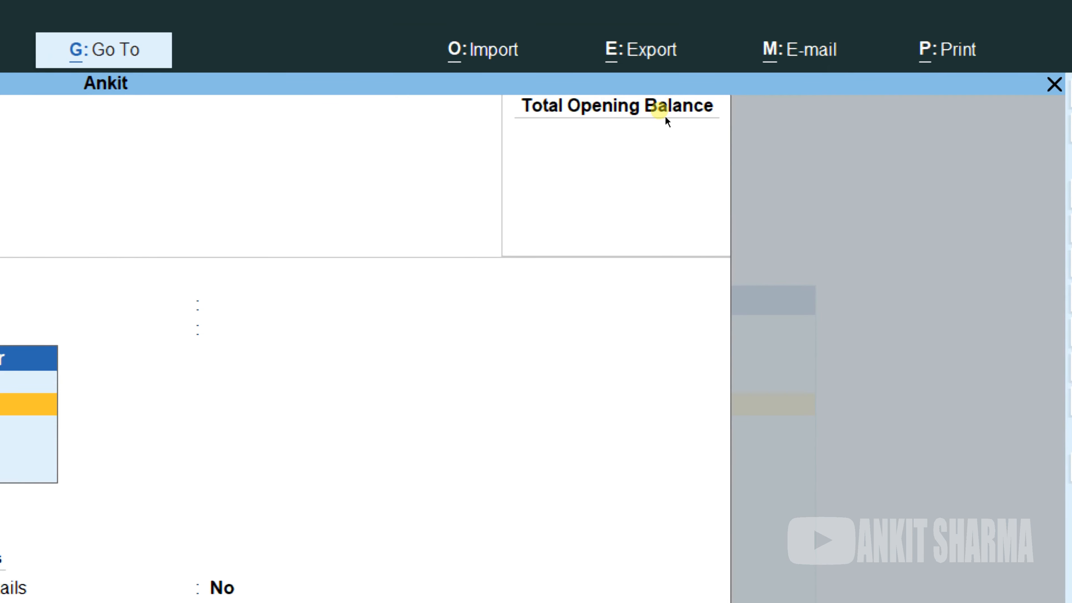
pyautogui.press('Return')
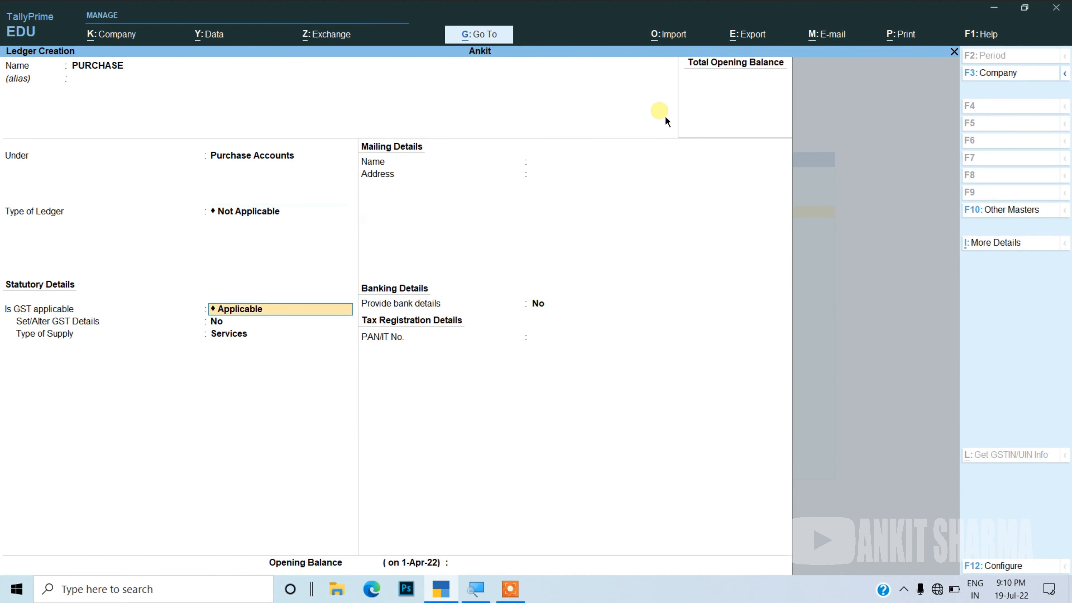
pyautogui.press('Return')
pyautogui.press('ctrl')
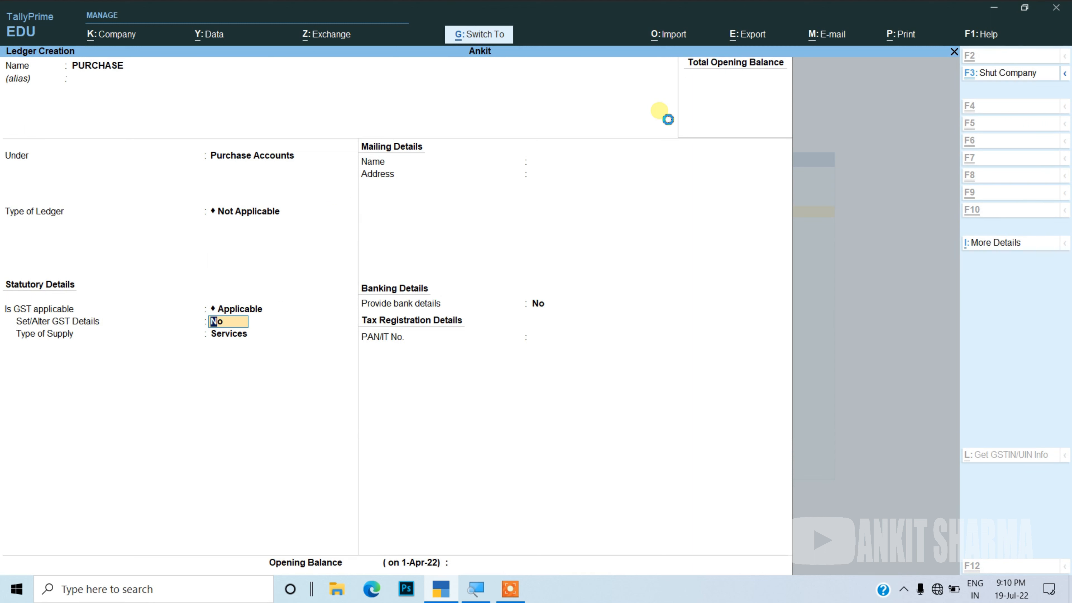
pyautogui.hotkey('ctrl', 'a')
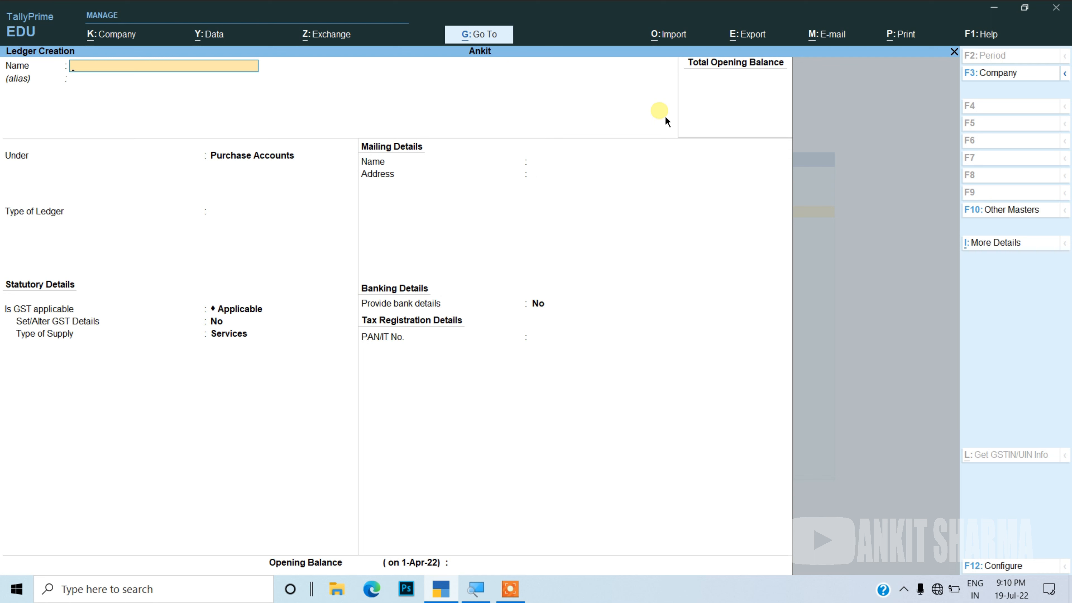
# Step: Enter the party's name for a new ledger under Sundry Debtors, accepting the bill-by-bill and credit period defaults
pyautogui.write('MUKESH')
pyautogui.press('Return')
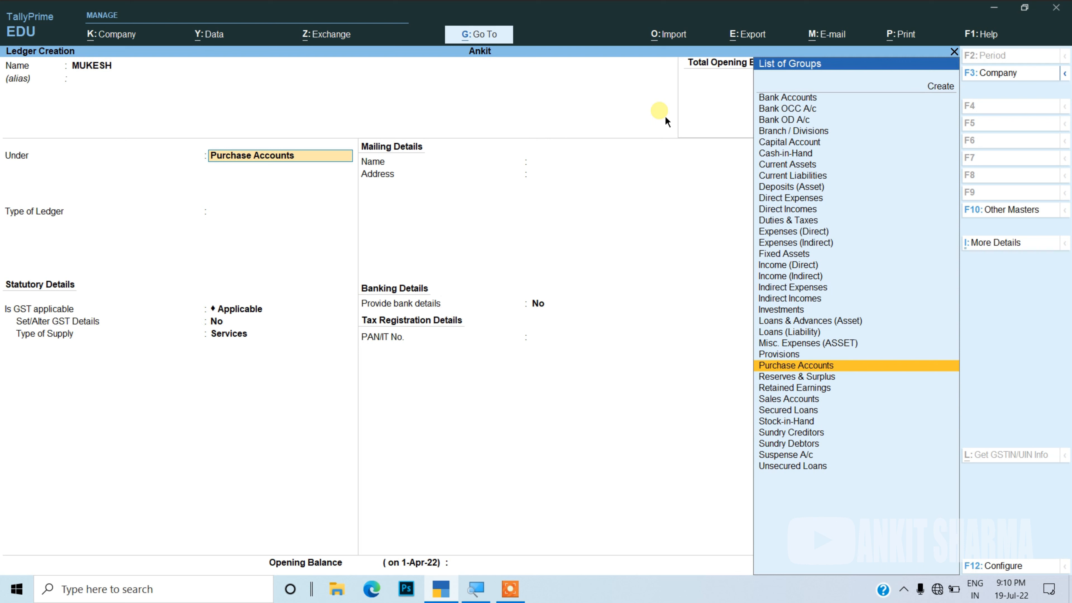
pyautogui.write('SU')
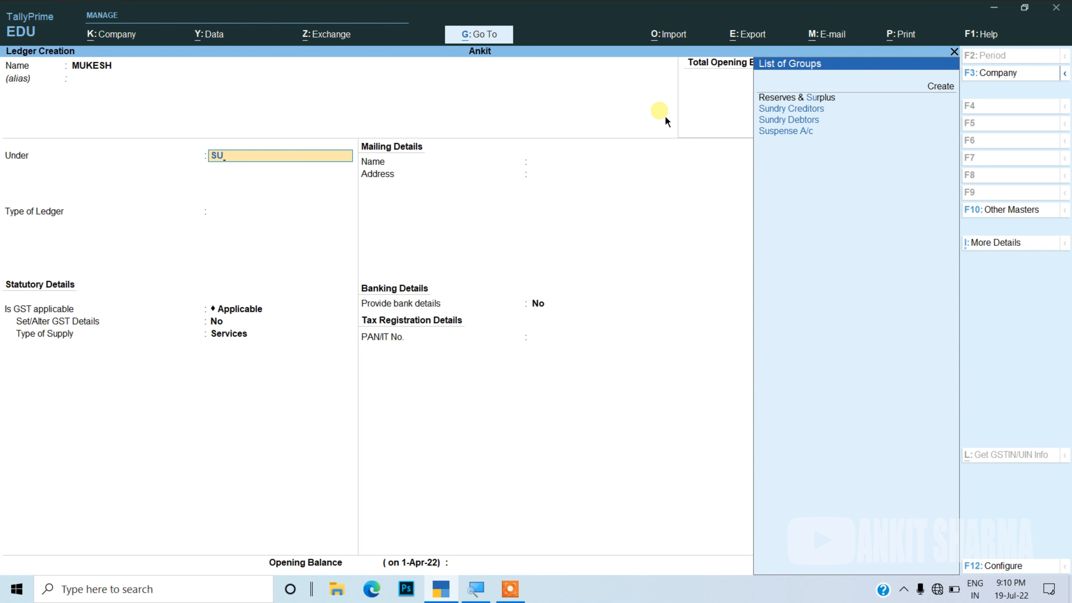
pyautogui.press('Down')
pyautogui.press('Down')
pyautogui.press('Return')
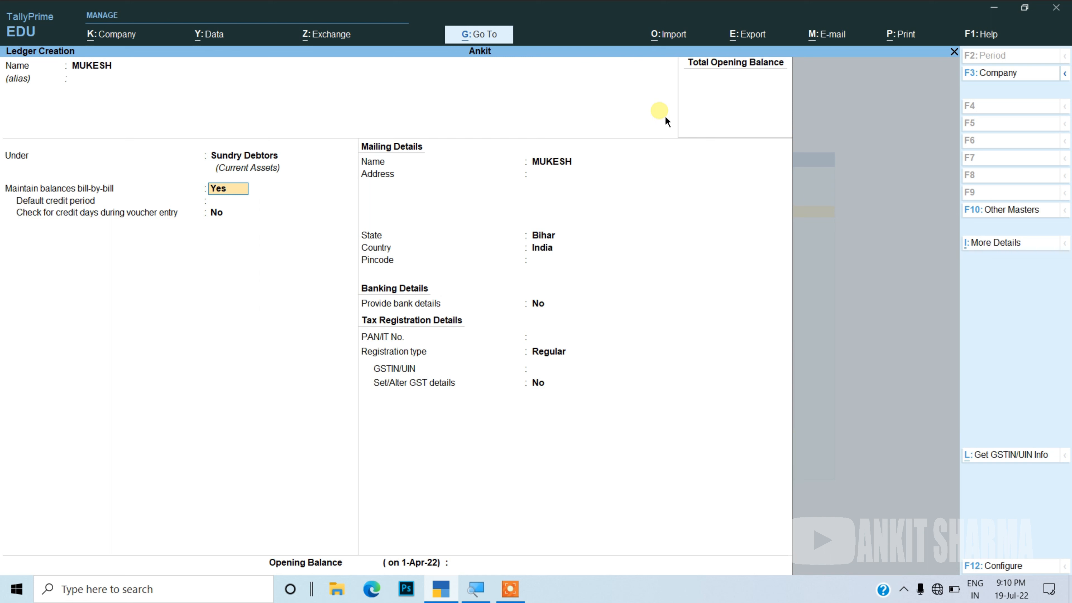
pyautogui.press('Return')
pyautogui.press('Return')
pyautogui.press('Return')
pyautogui.press('Return')
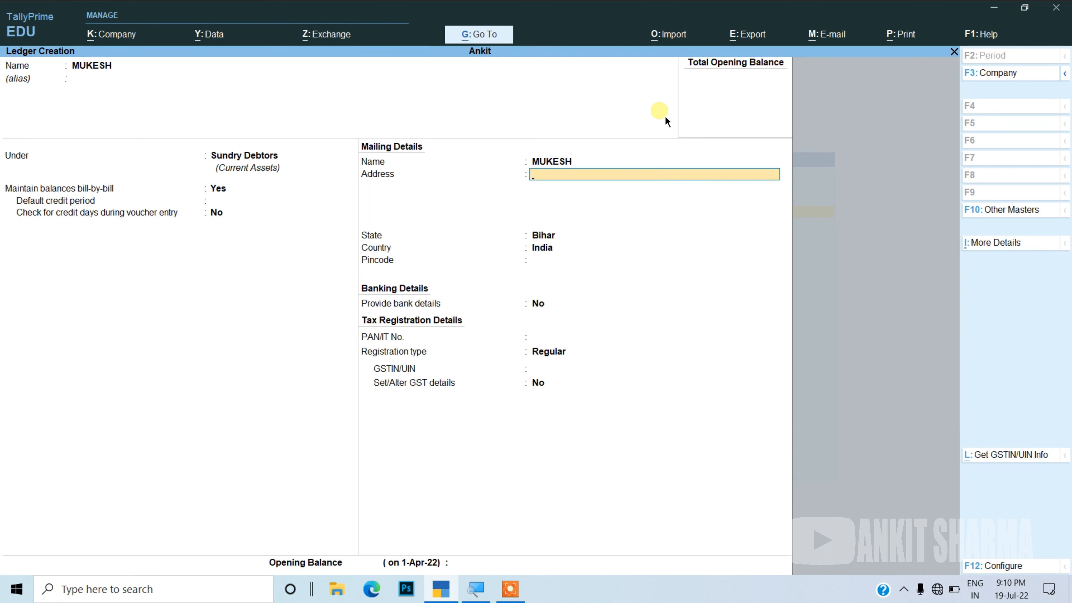
# Step: Fill in the party ledger's mailing address, state and pincode
pyautogui.write('BIHA')
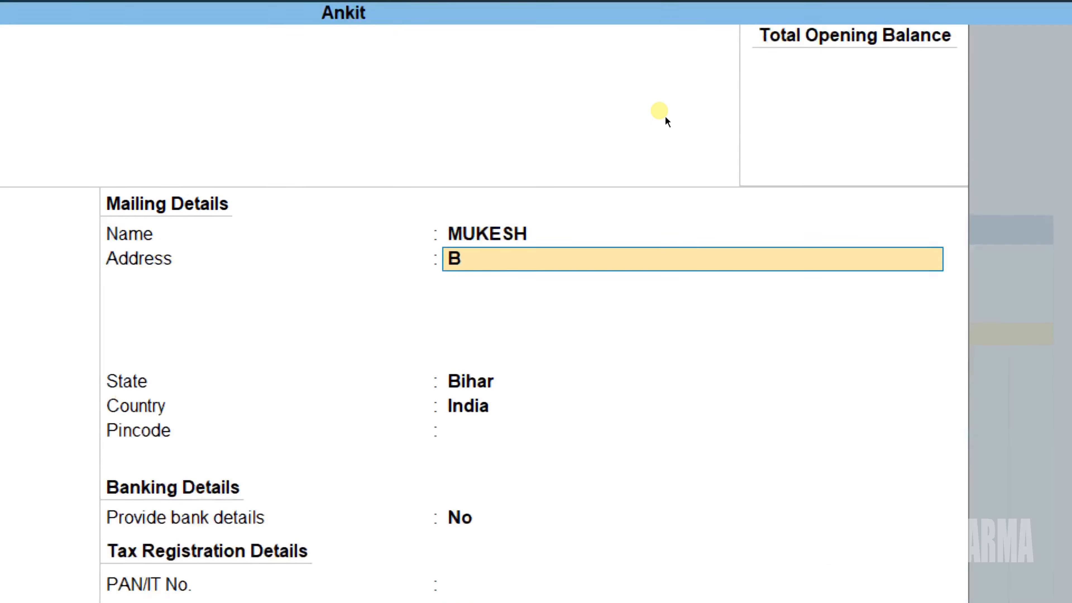
pyautogui.write('R')
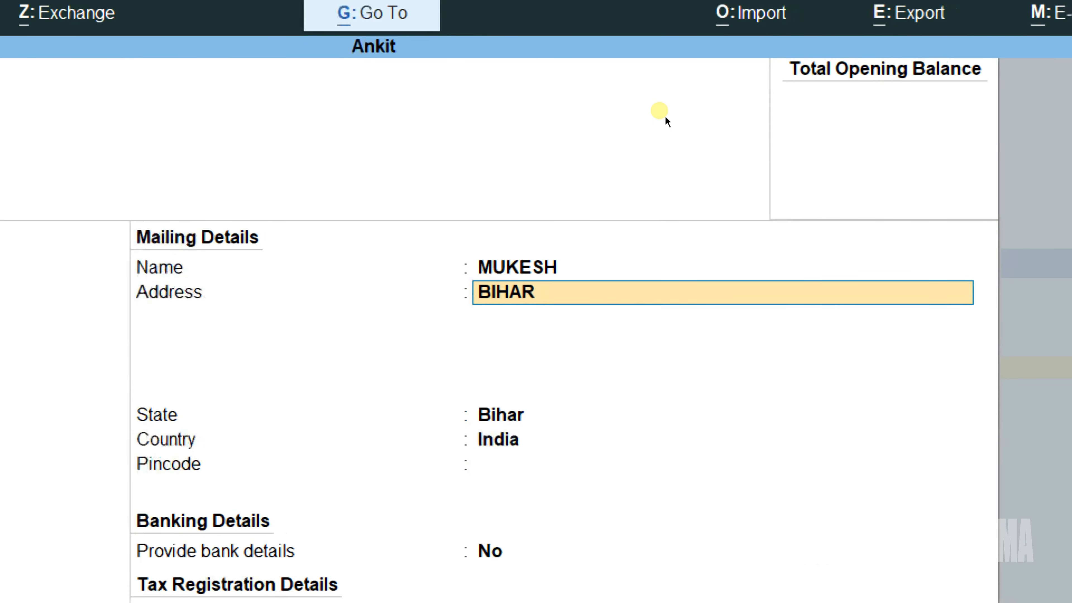
pyautogui.press('Return')
pyautogui.press('Return')
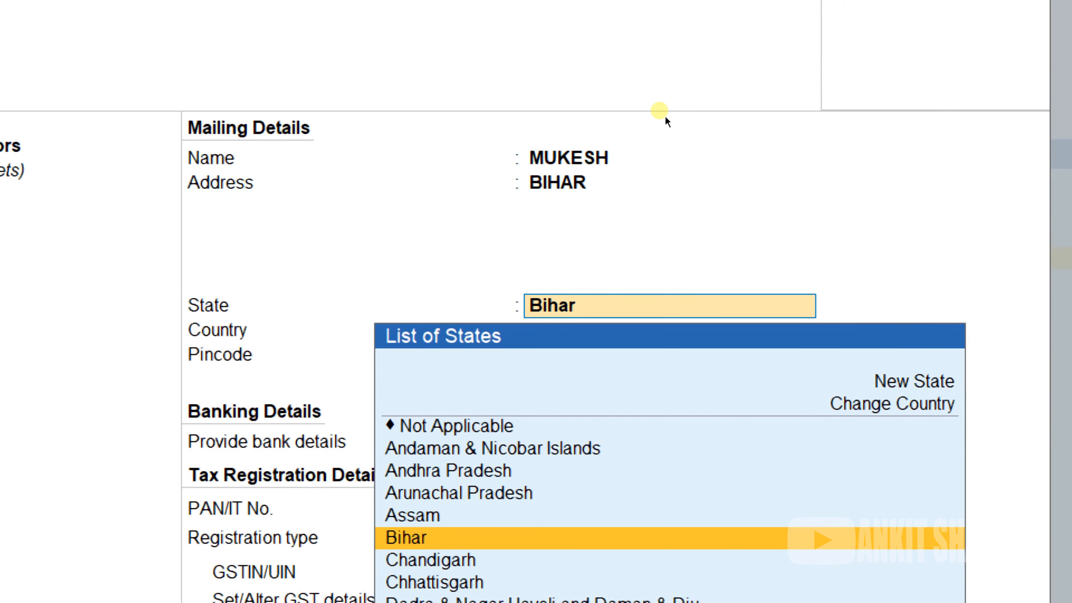
pyautogui.press('Return')
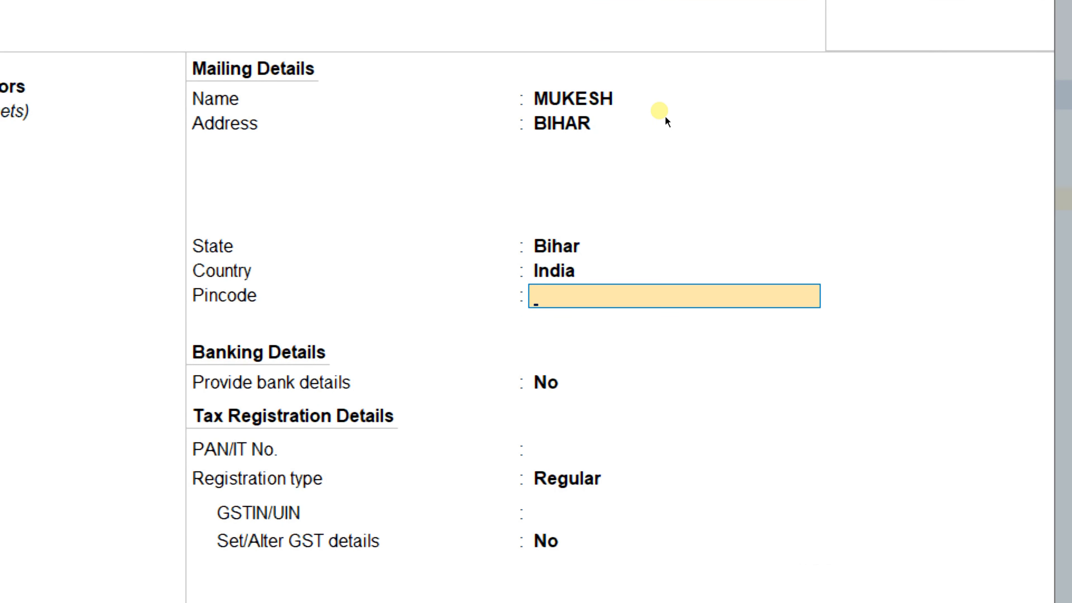
pyautogui.write('10')
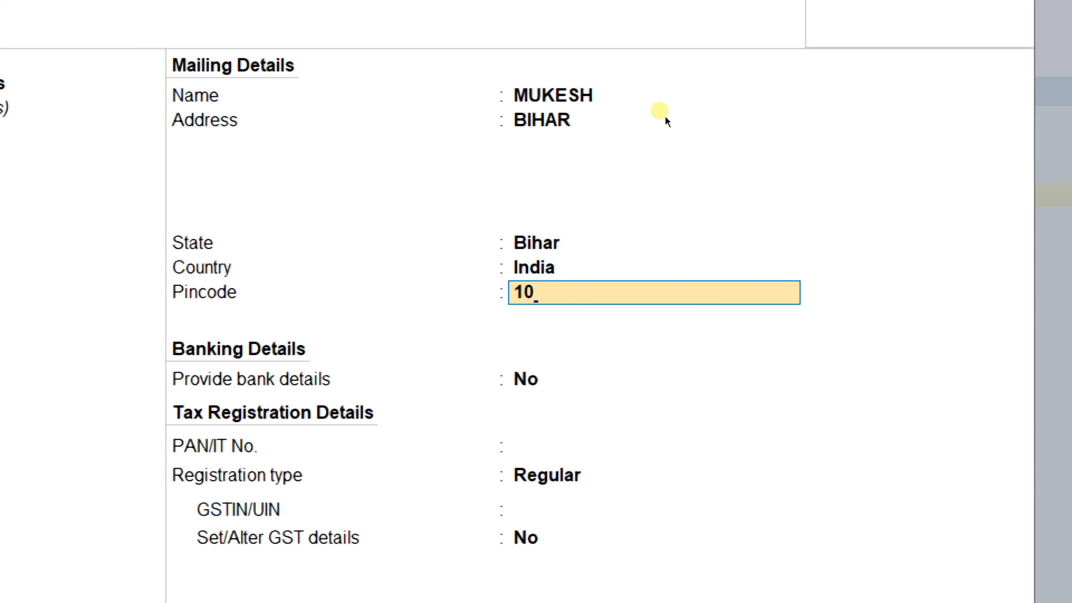
pyautogui.press('Return')
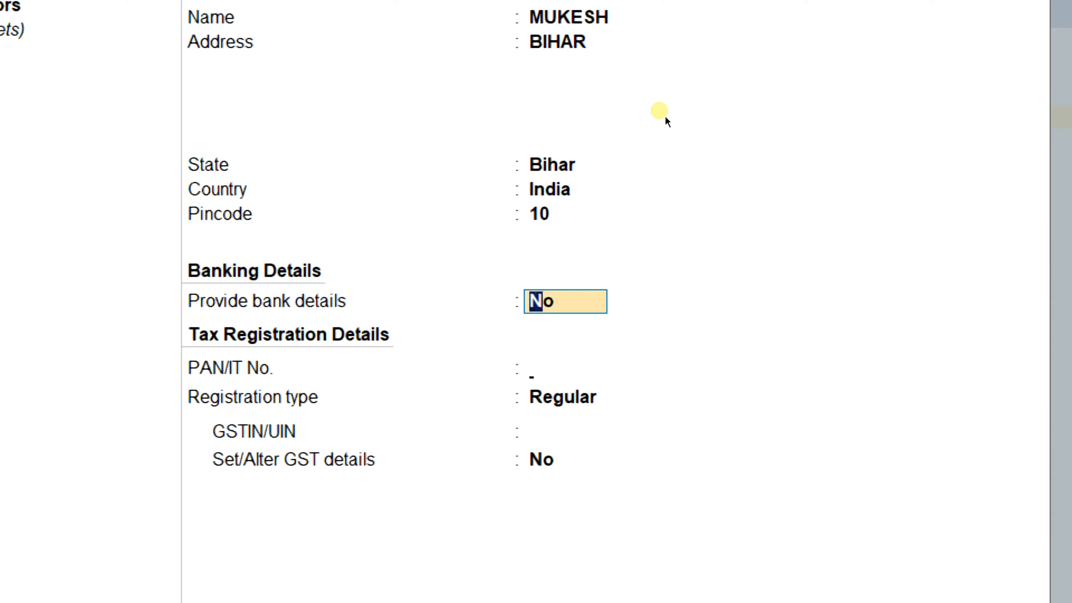
# Step: Keep bank details at No, leave the PAN blank and set the party's registration type to Unregistered
pyautogui.press('Return')
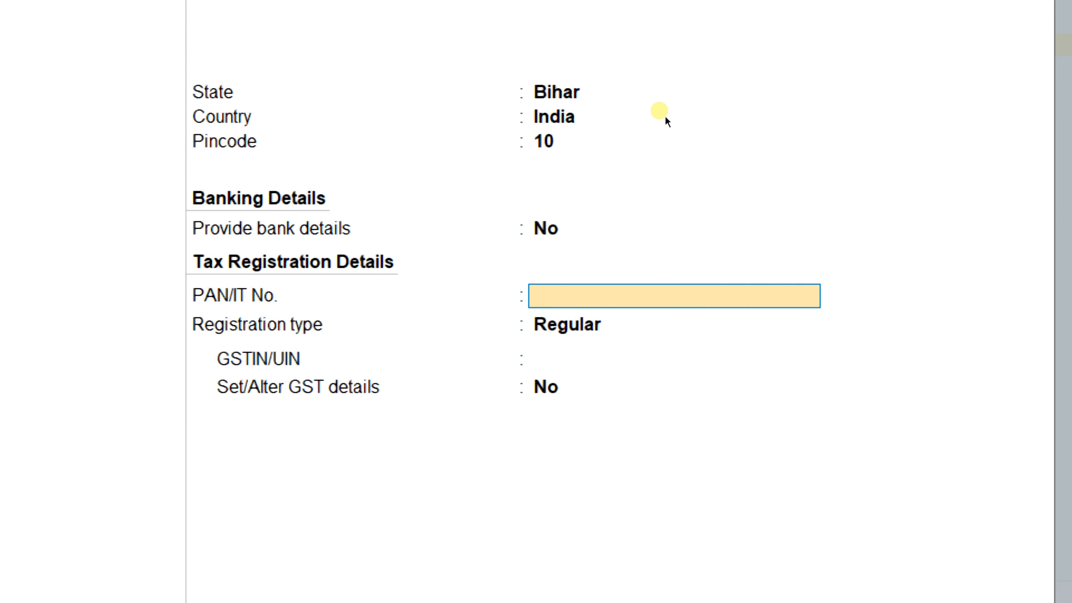
pyautogui.press('Return')
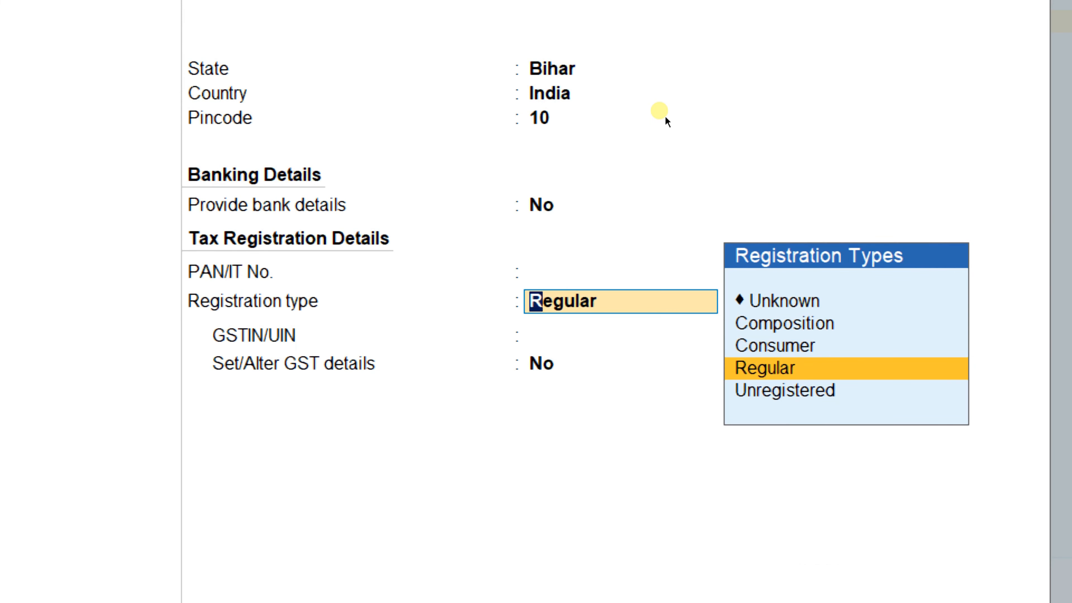
pyautogui.press('Down')
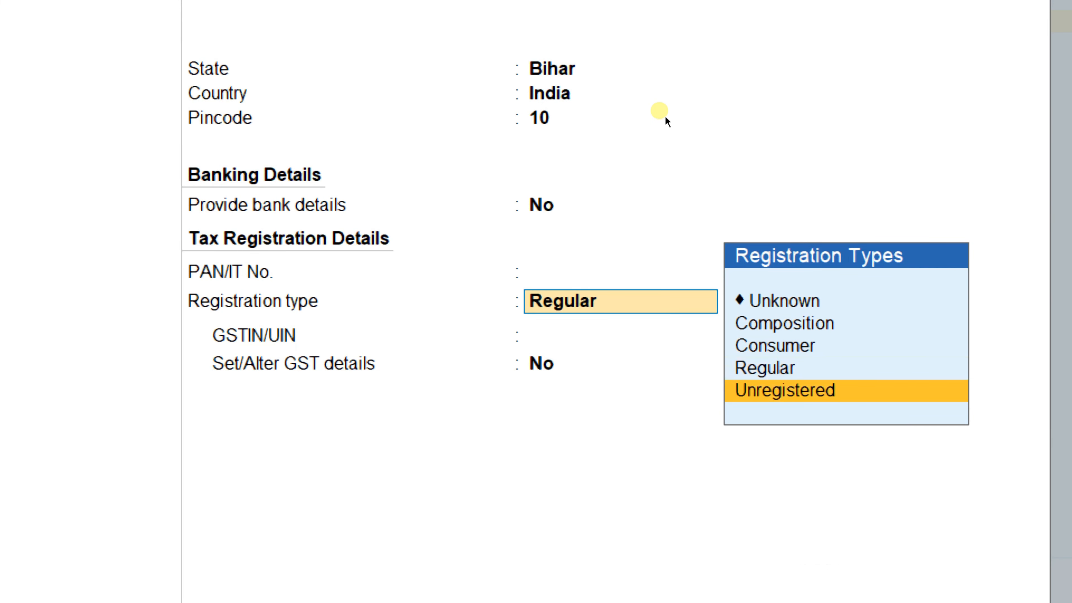
pyautogui.press('Return')
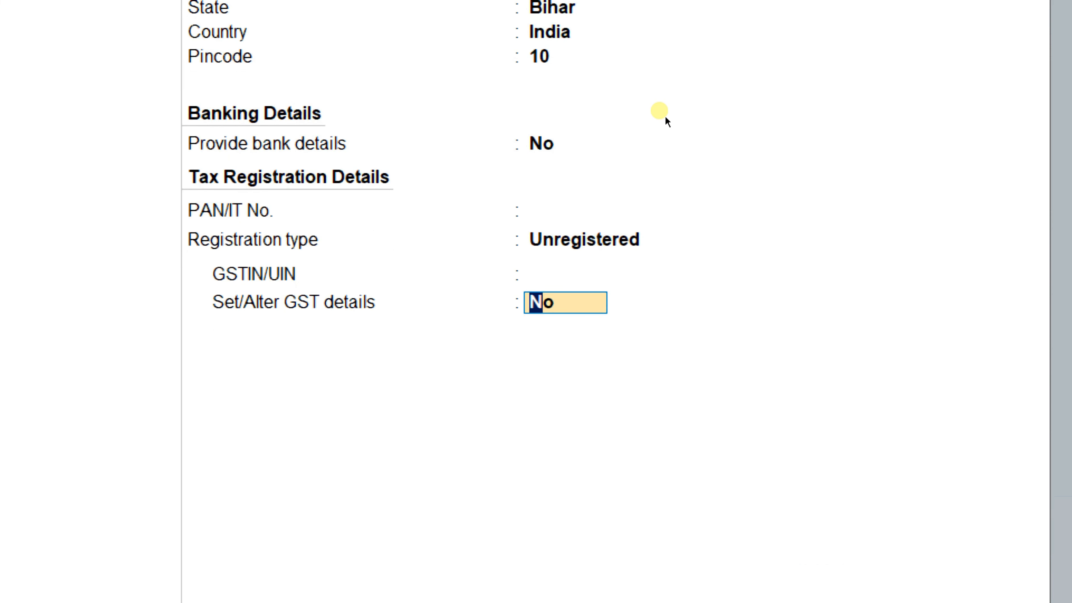
pyautogui.press('super+minus')
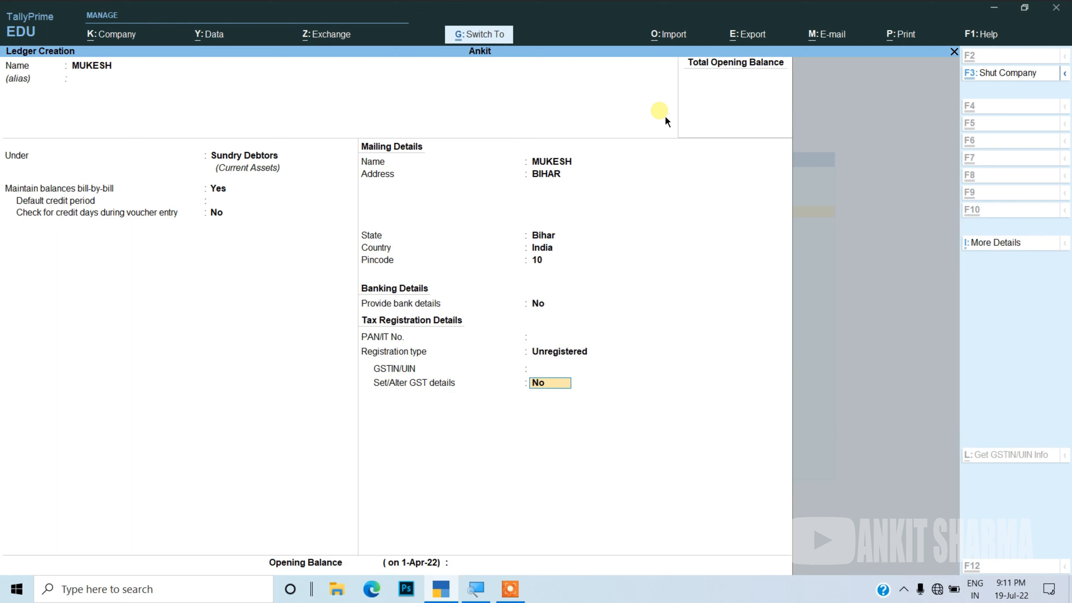
# Step: Save the debtor ledger, and enter another party's name for a new ledger under Sundry Creditors, accepting the bill-by-bill and credit period defaults
pyautogui.hotkey('ctrl', 'a')
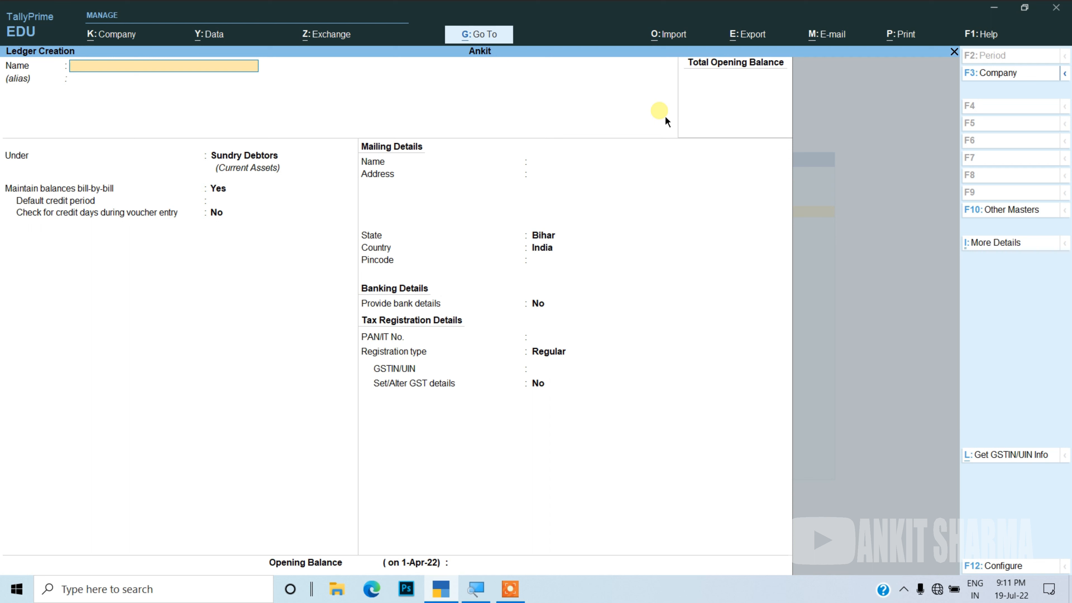
pyautogui.write('VIKASH')
pyautogui.press('Return')
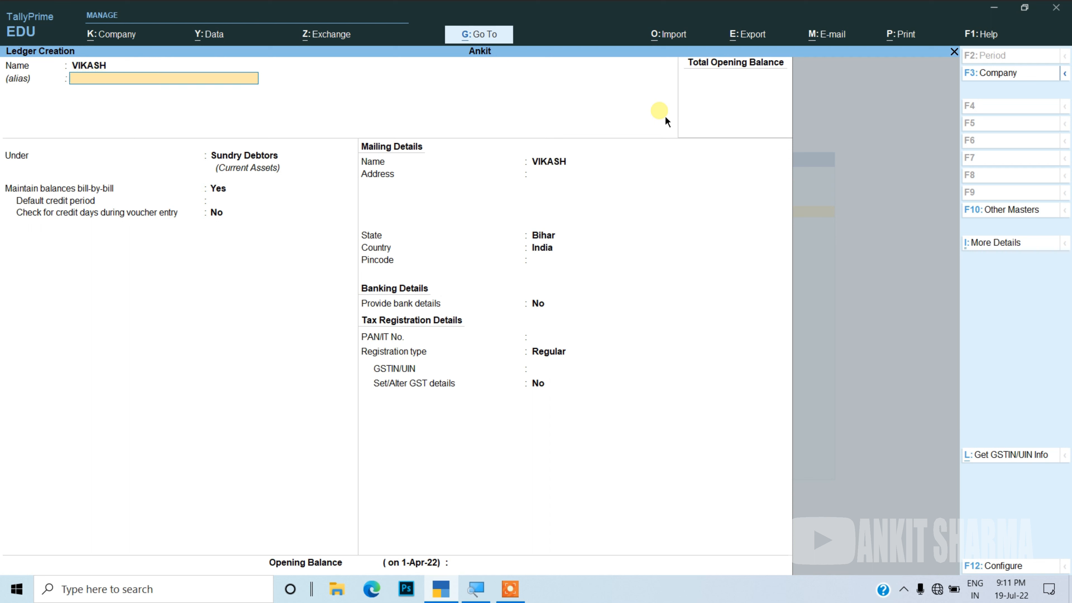
pyautogui.press('Return')
pyautogui.write('SU')
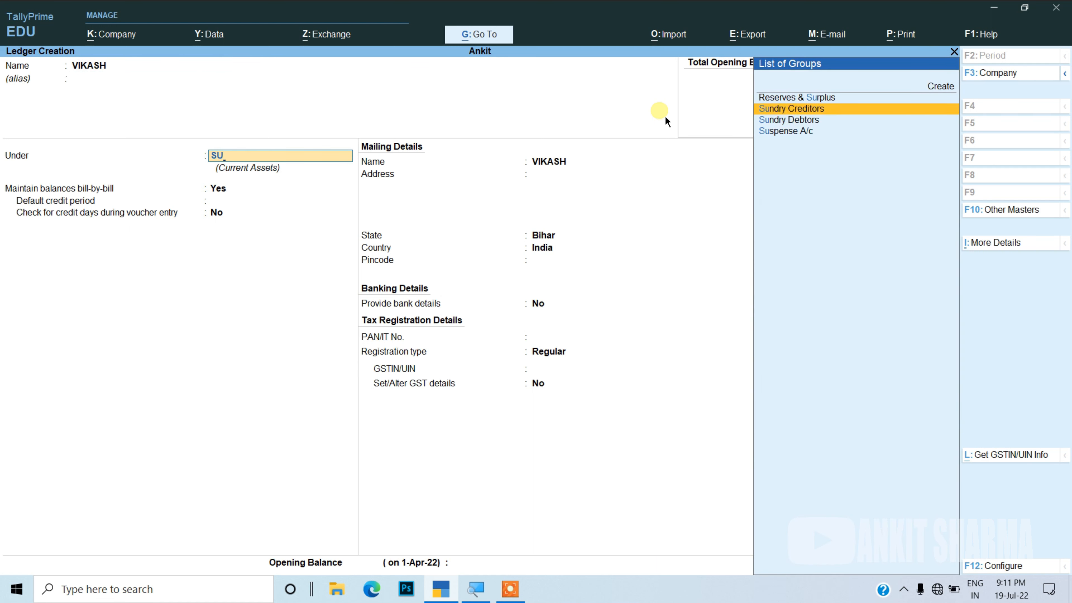
pyautogui.press('Return')
pyautogui.press('Return')
pyautogui.press('Return')
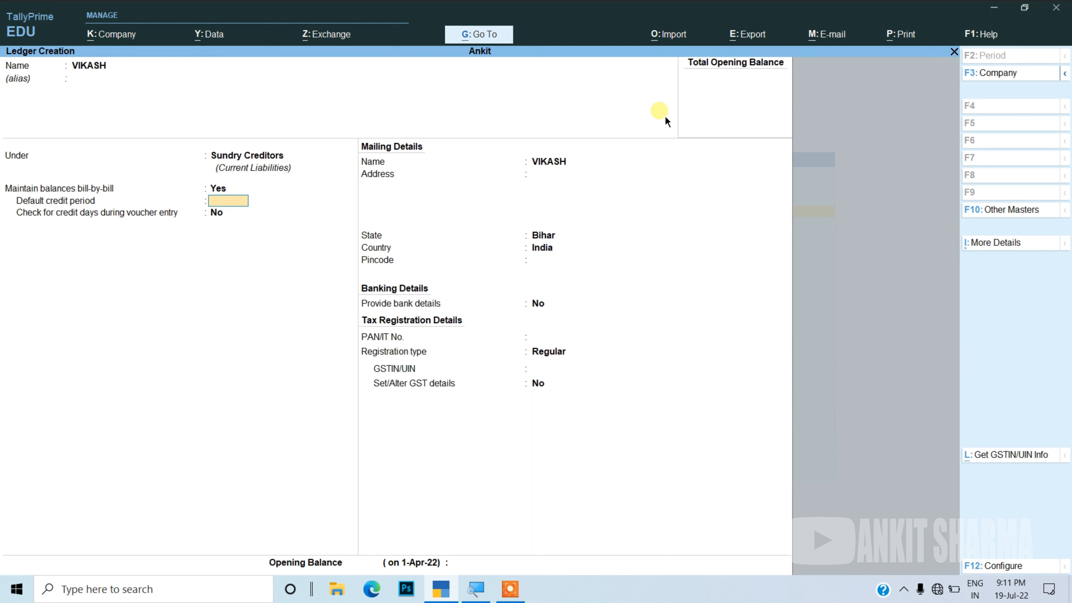
pyautogui.press('Return')
pyautogui.press('Return')
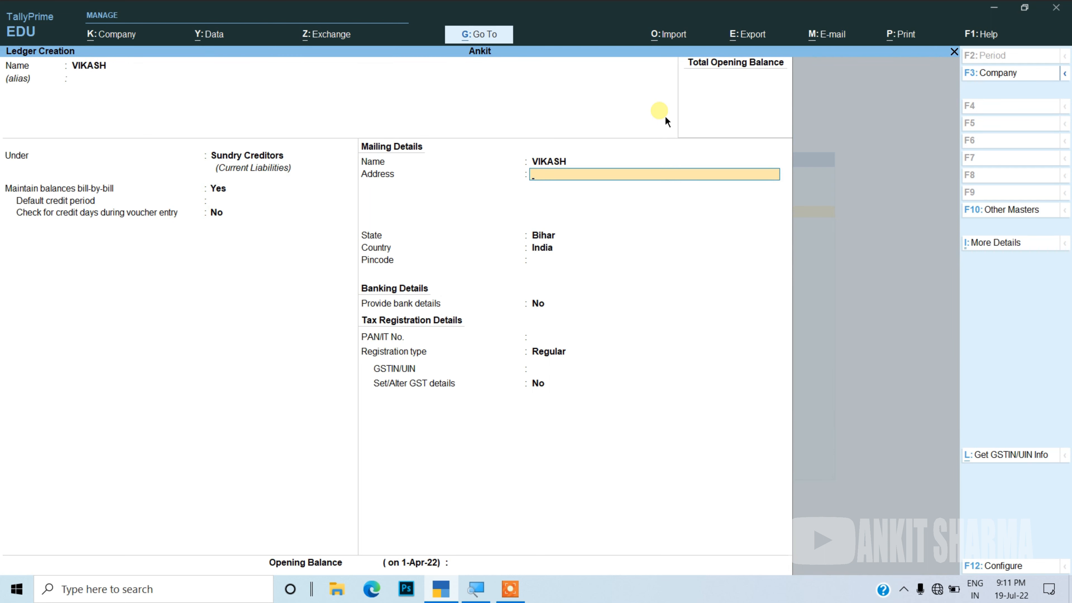
# Step: Leave the creditor's mailing address blank, accept the state and country, enter the pincode, and keep bank details at No
pyautogui.press('Return')
pyautogui.press('Return')
pyautogui.press('Return')
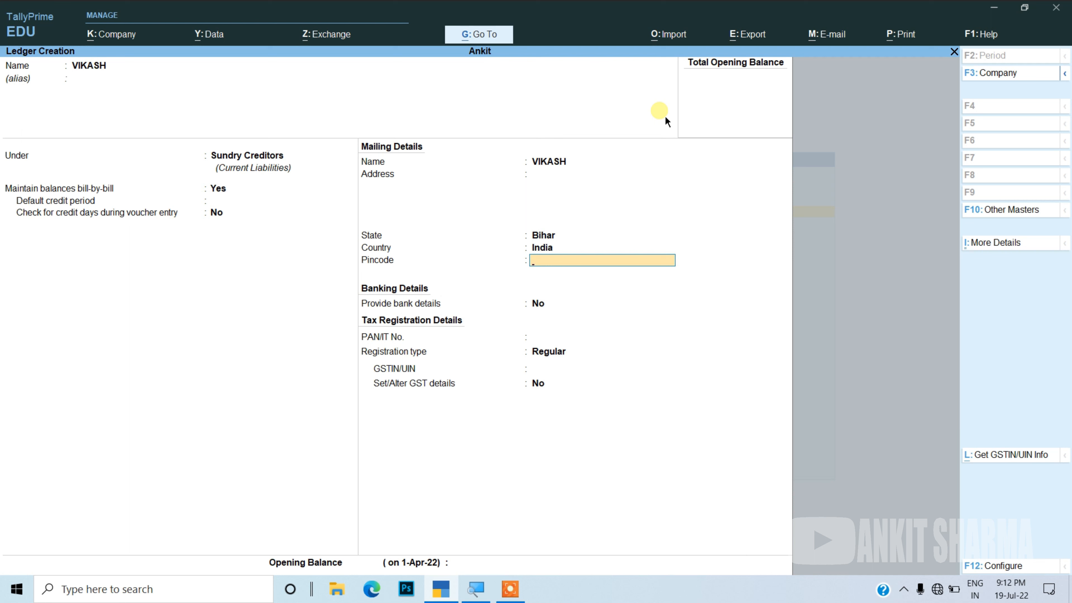
pyautogui.write('10')
pyautogui.press('Return')
pyautogui.press('Return')
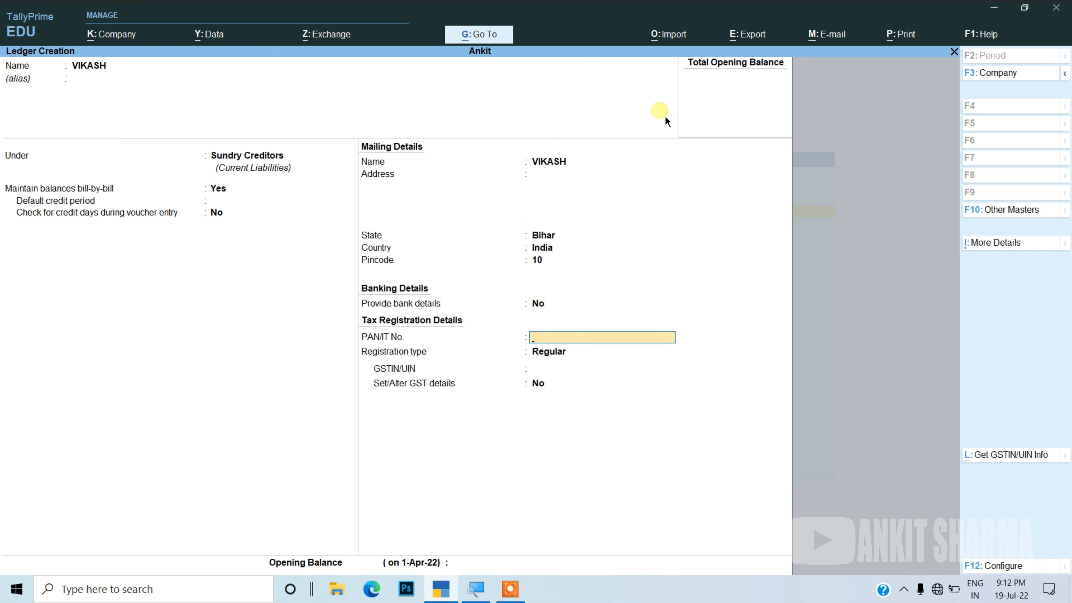
# Step: Leave the creditor's PAN and GSTIN blank, keep the registration type Regular, and save the ledger
pyautogui.press('Return')
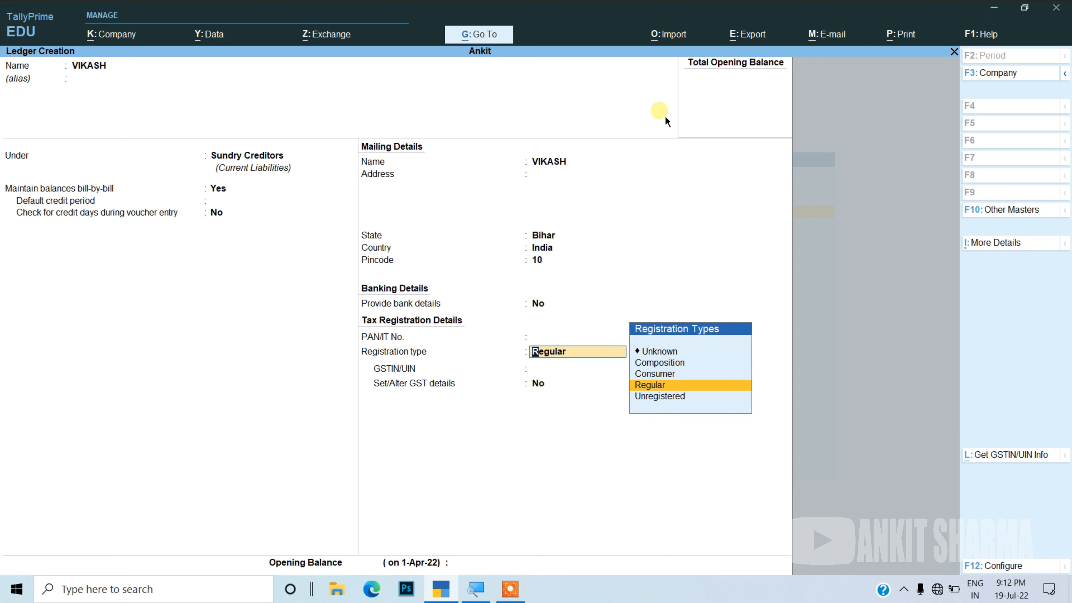
pyautogui.press('Return')
pyautogui.press('ctrl')
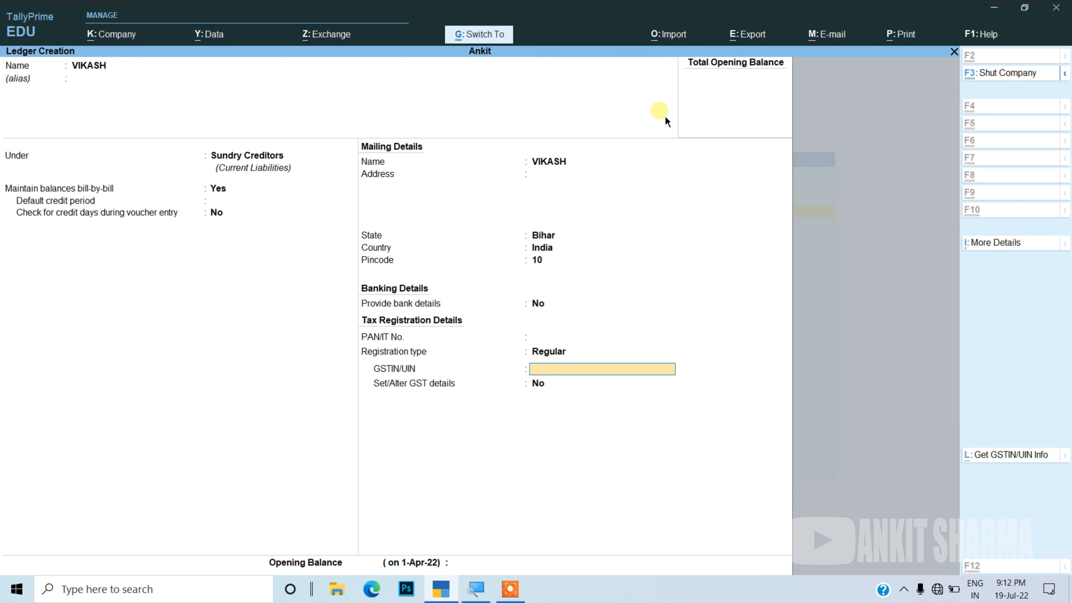
pyautogui.hotkey('ctrl', 'a')
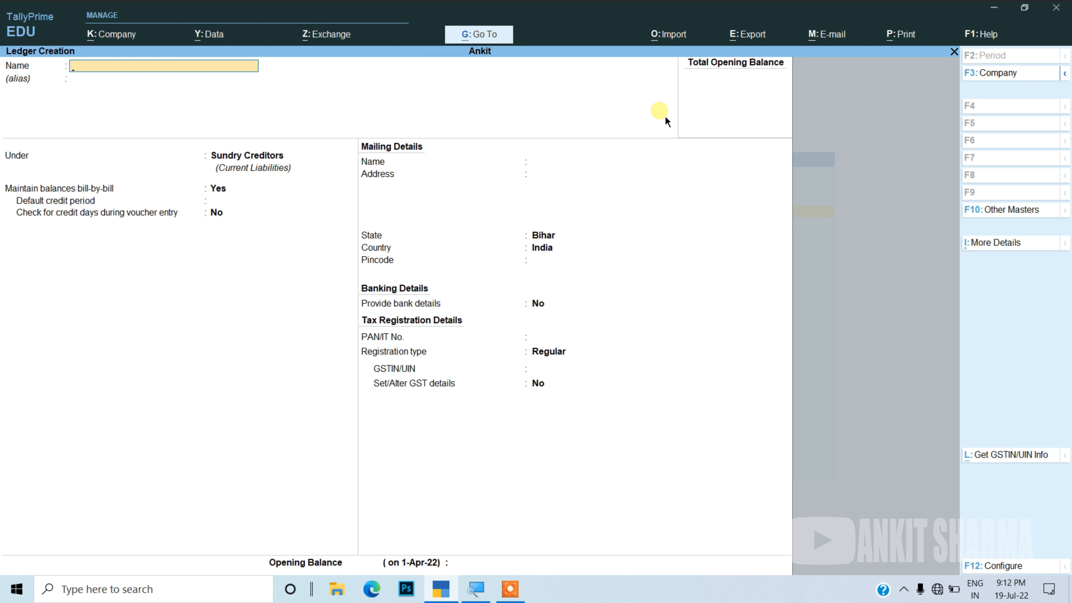
# Step: Enter a new ledger named STATE BANK OF INDIA and place it under Bank Accounts
pyautogui.write('STATE BANK OF INDIA')
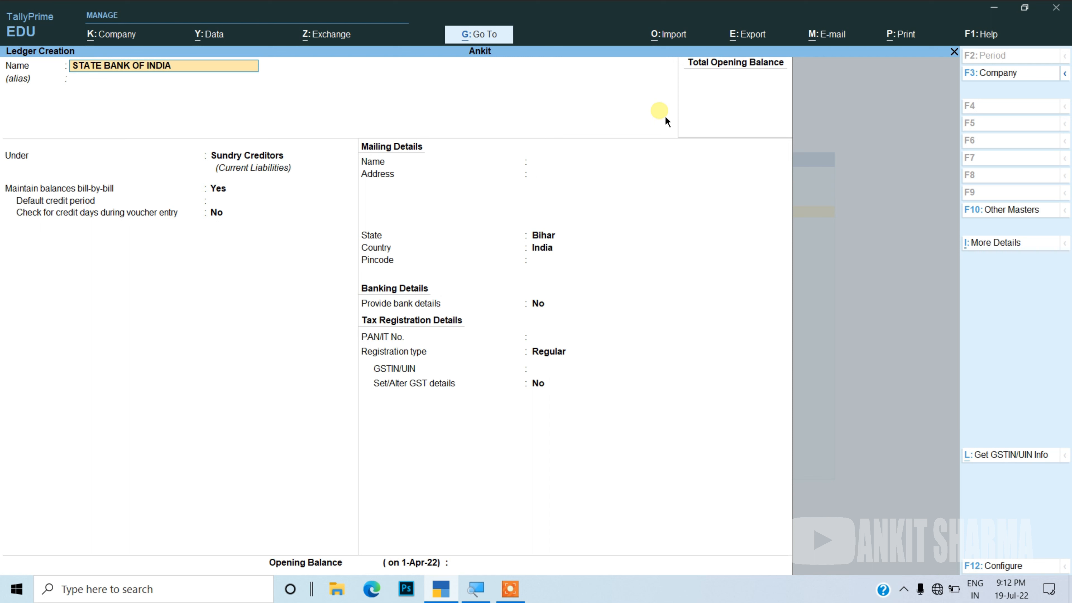
pyautogui.press('Return')
pyautogui.press('Return')
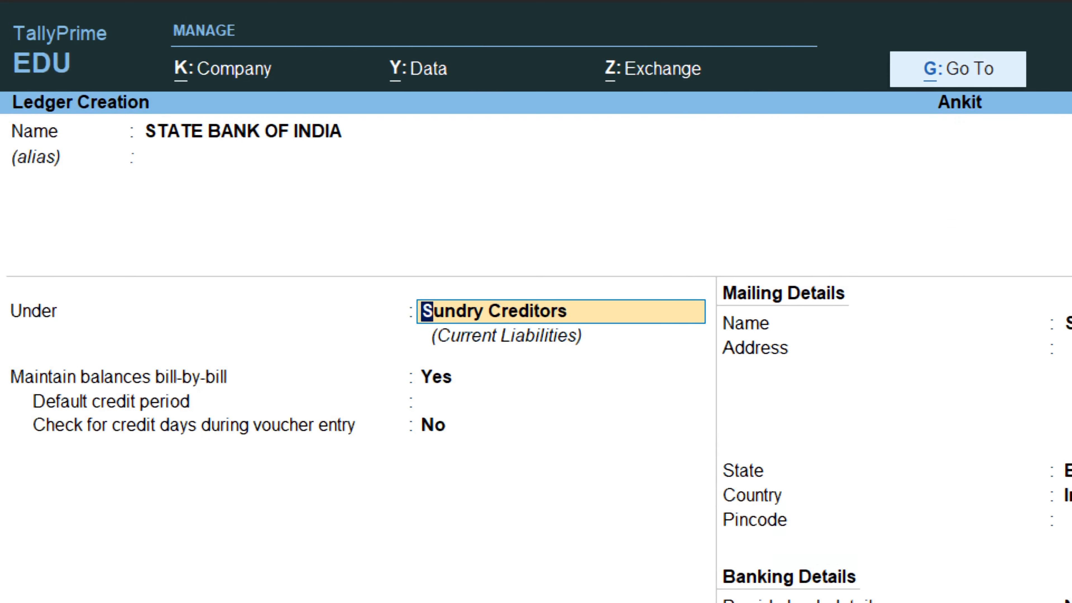
pyautogui.press('BackSpace')
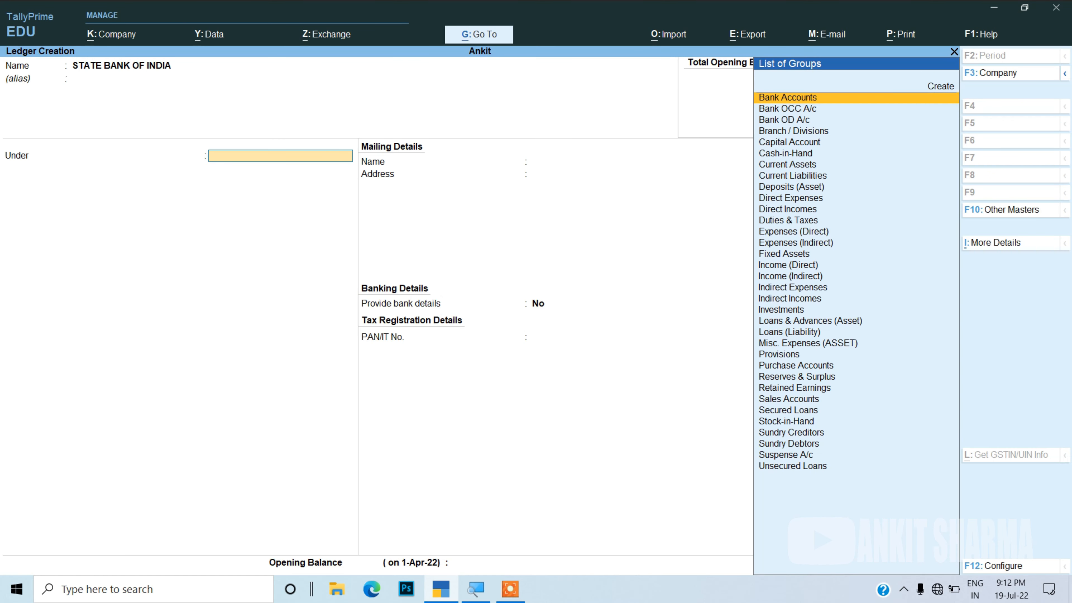
pyautogui.write('BA')
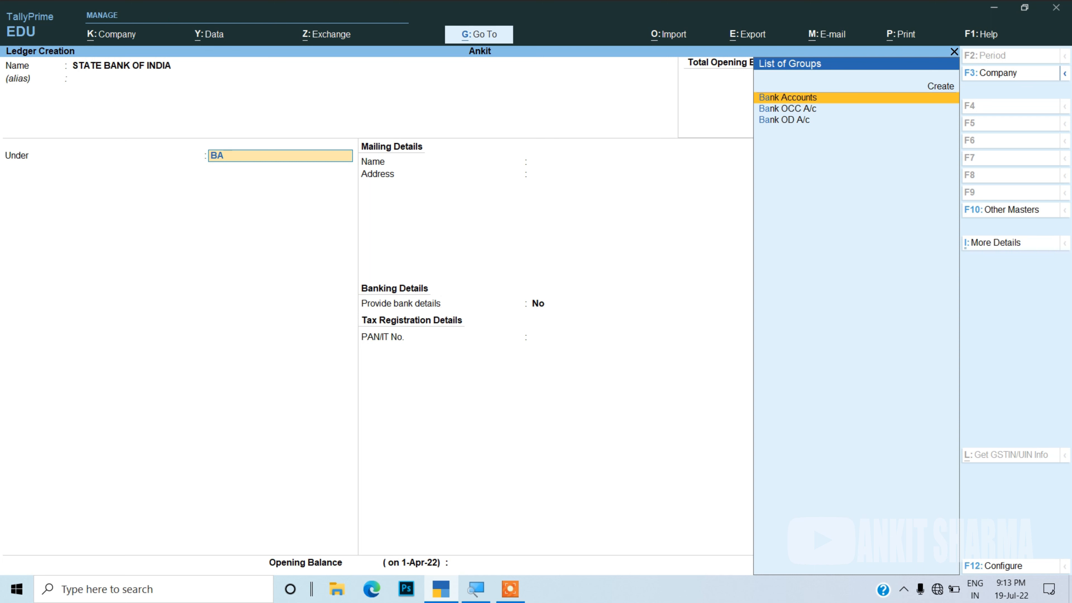
pyautogui.press('Return')
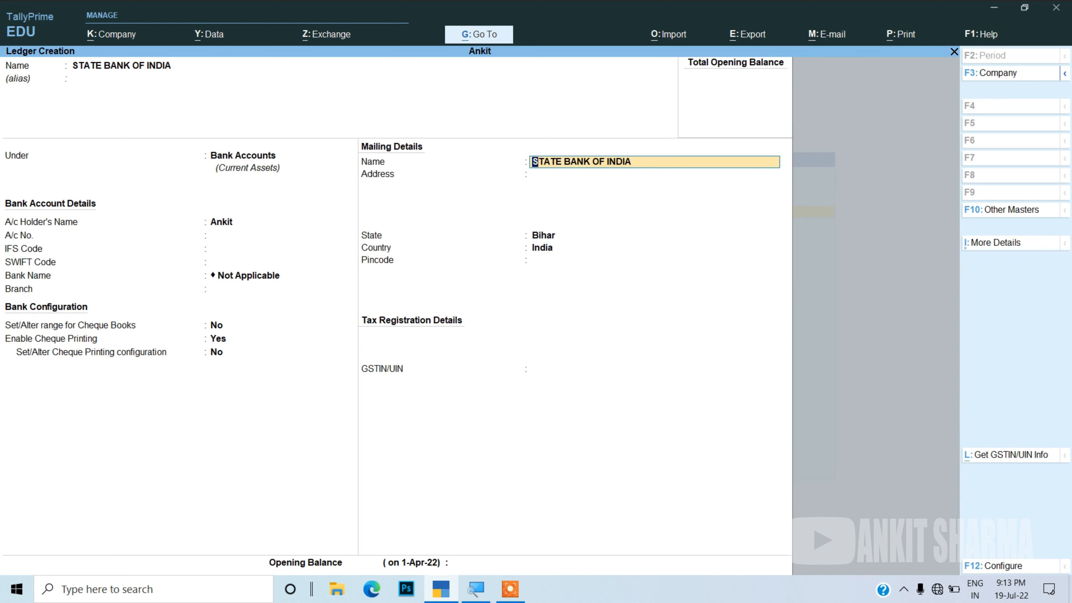
# Step: Review the bank ledger's account details and its cheque book and cheque printing settings
pyautogui.press('Up')
pyautogui.press('Up')
pyautogui.press('Up')
pyautogui.press('Up')
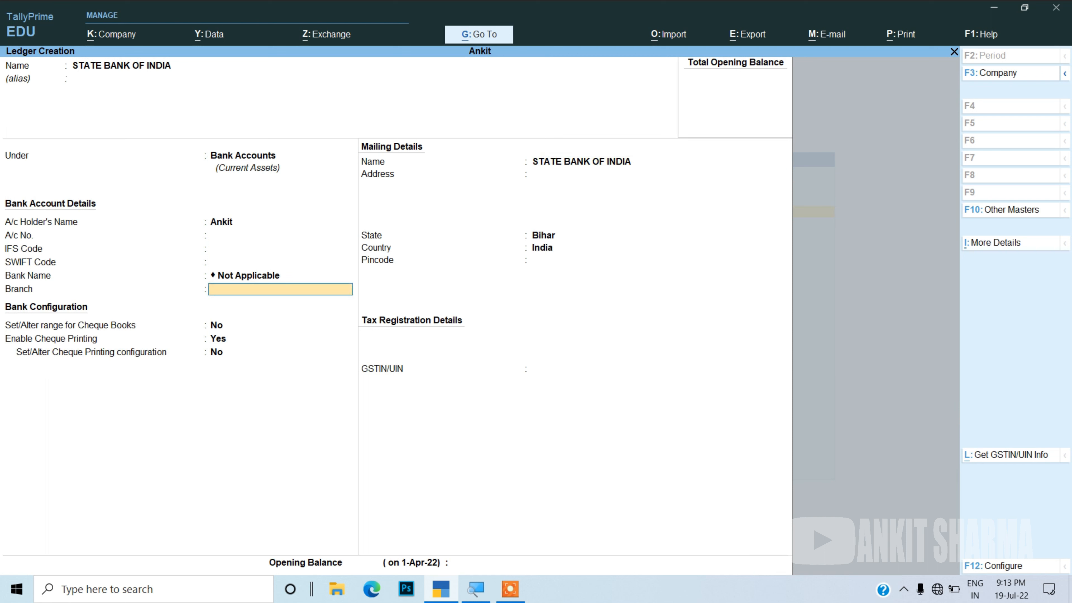
pyautogui.press('Up')
pyautogui.press('Up')
pyautogui.press('Up')
pyautogui.press('Up')
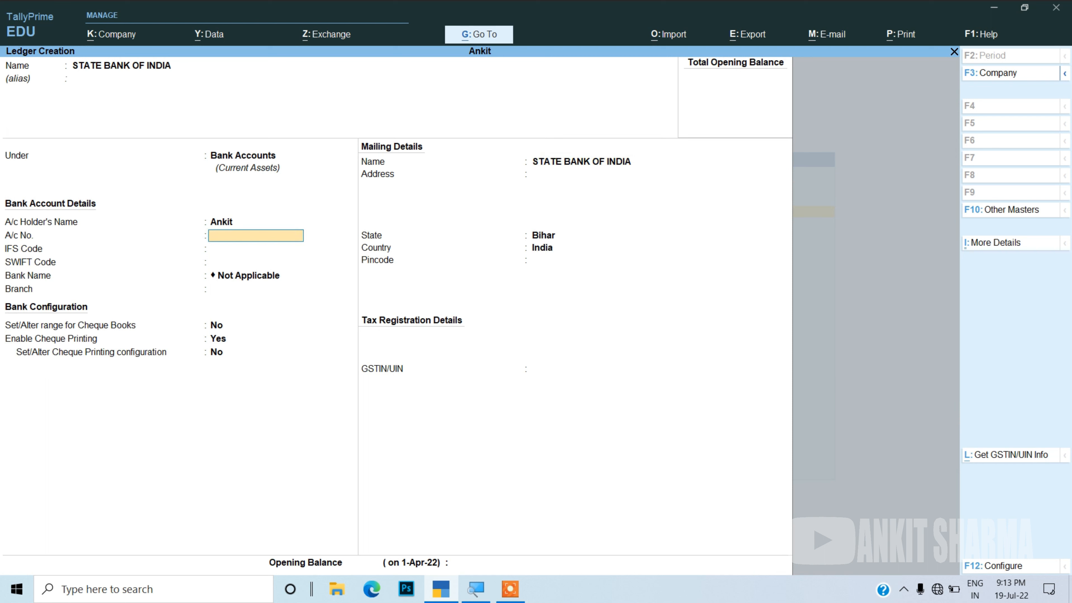
pyautogui.press('Down')
pyautogui.press('Down')
pyautogui.press('Down')
pyautogui.press('Down')
pyautogui.press('Down')
pyautogui.press('Down')
pyautogui.press('Down')
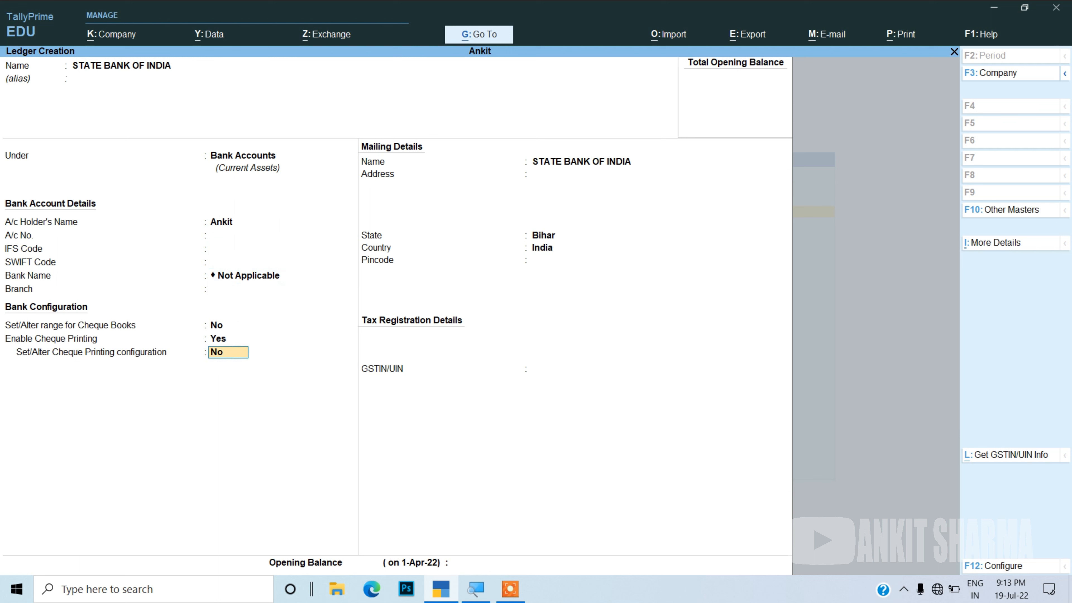
# Step: Save the STATE BANK OF INDIA ledger and leave ledger creation, returning to the Gateway of Tally
pyautogui.press('ctrl')
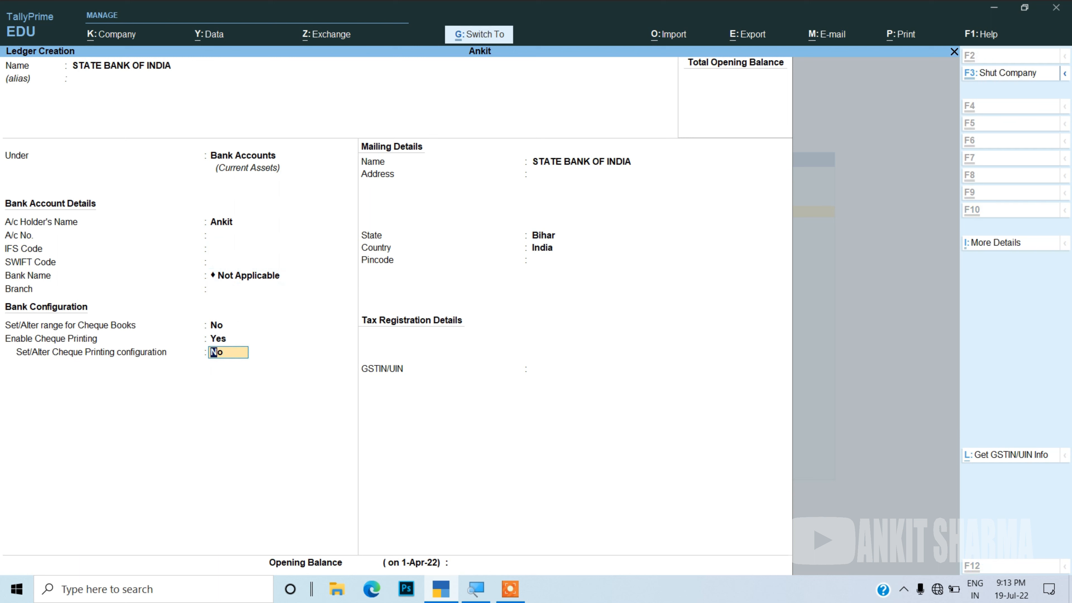
pyautogui.hotkey('ctrl', 'a')
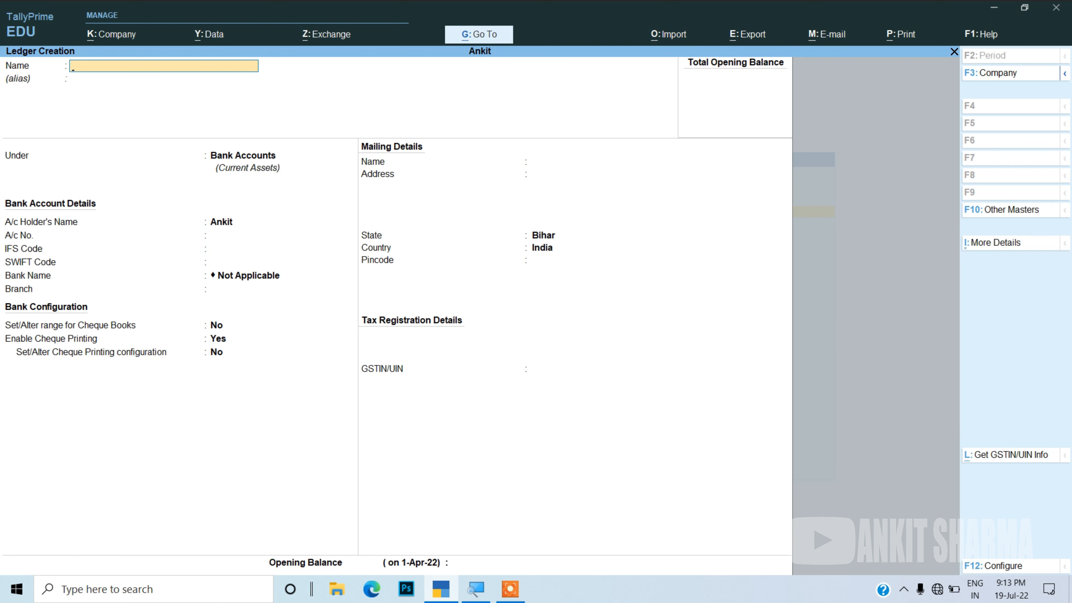
pyautogui.press('Escape')
pyautogui.press('y')
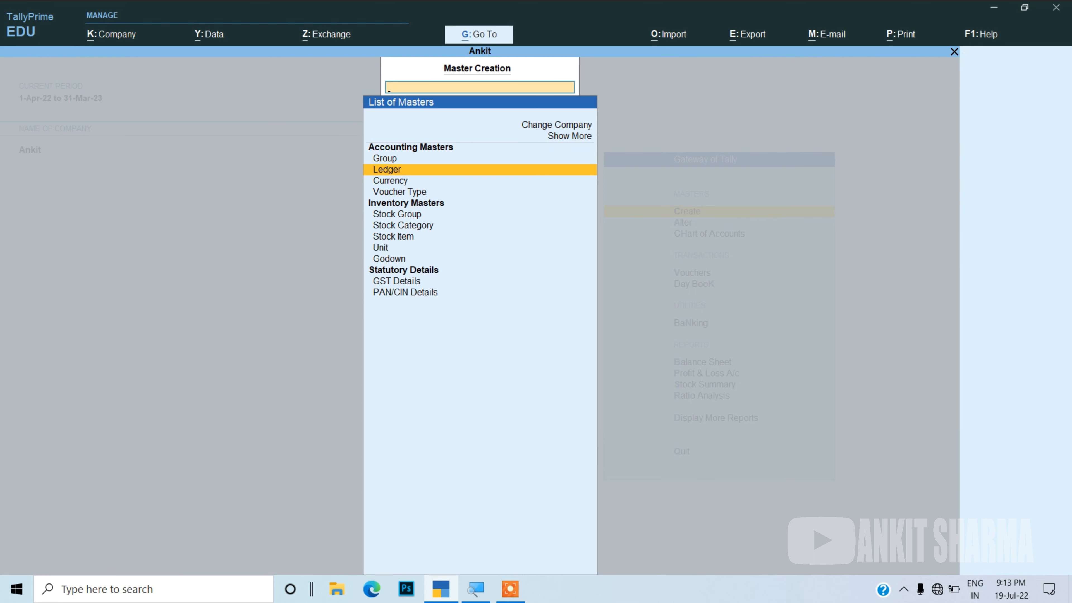
pyautogui.press('Escape')
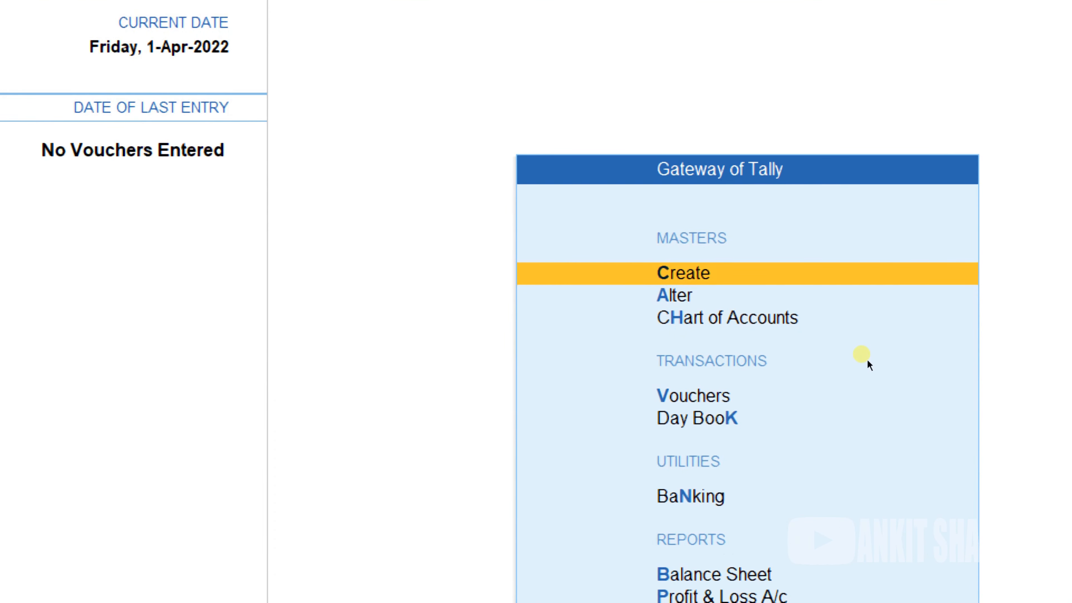
# Step: Alter the Sundry Debtors party's ledger by adding the surname to its name, and save it
pyautogui.press('Down')
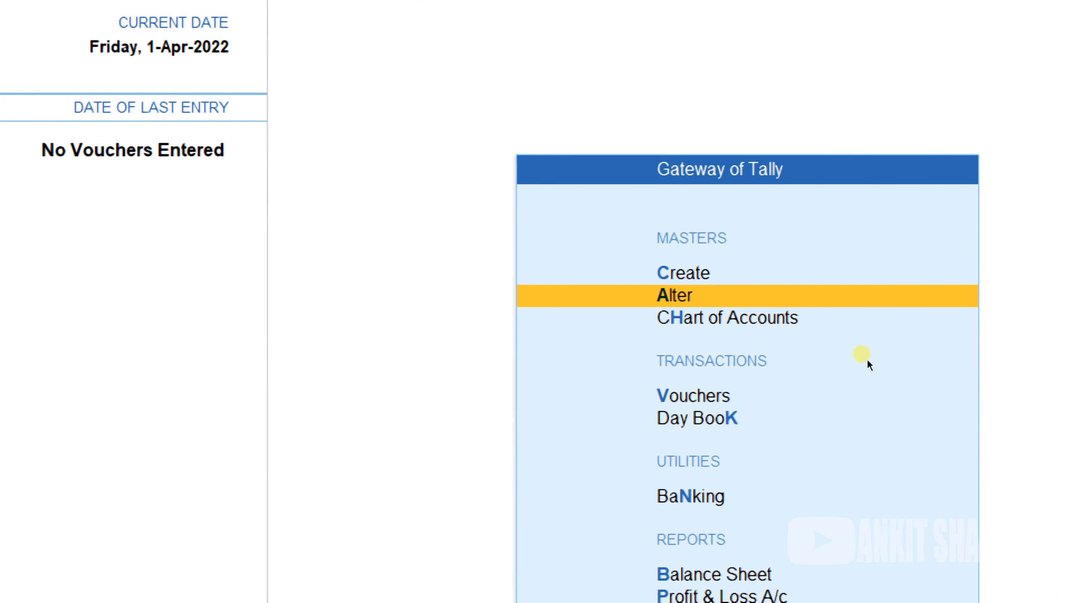
pyautogui.press('Return')
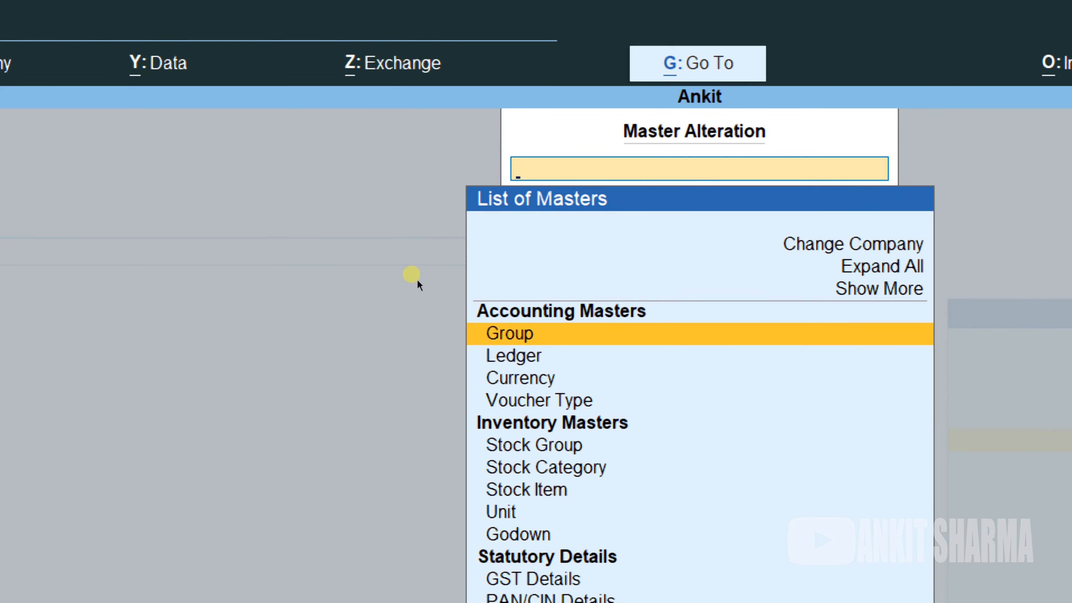
pyautogui.press('Down')
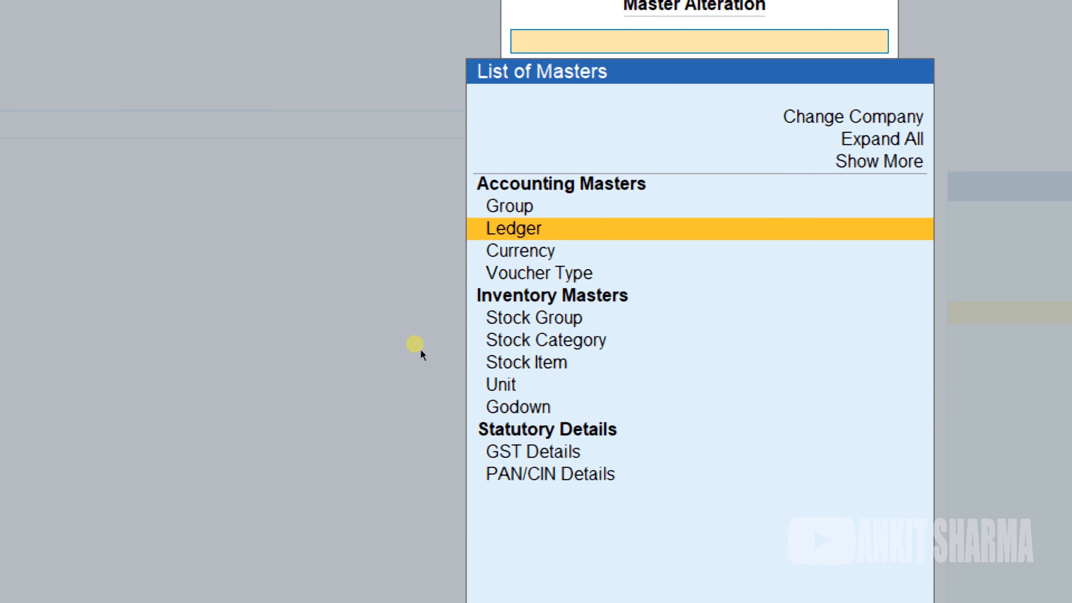
pyautogui.press('Return')
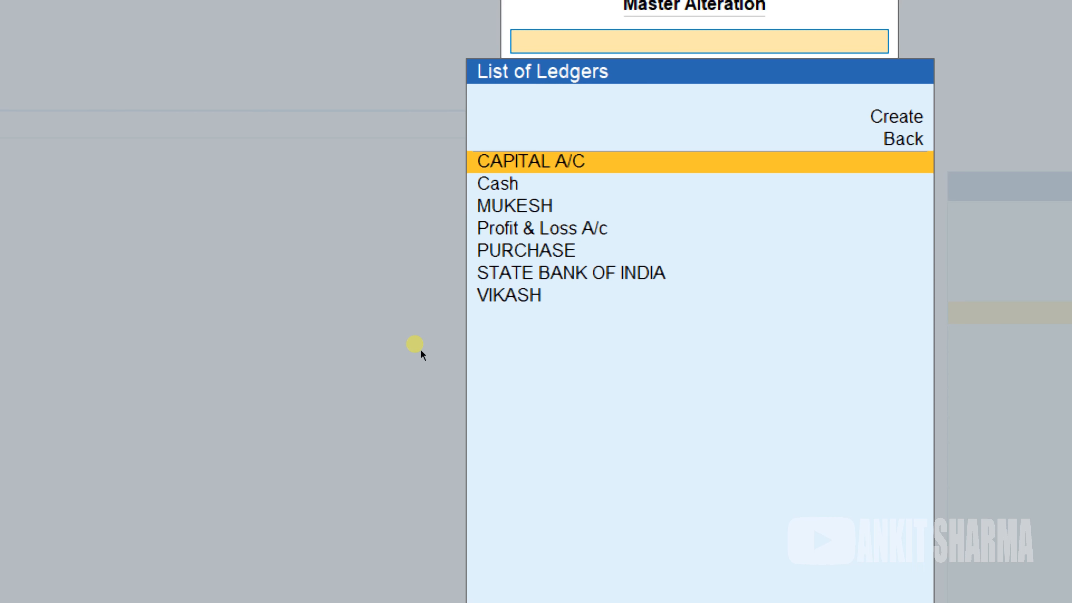
pyautogui.press('Down')
pyautogui.press('Down')
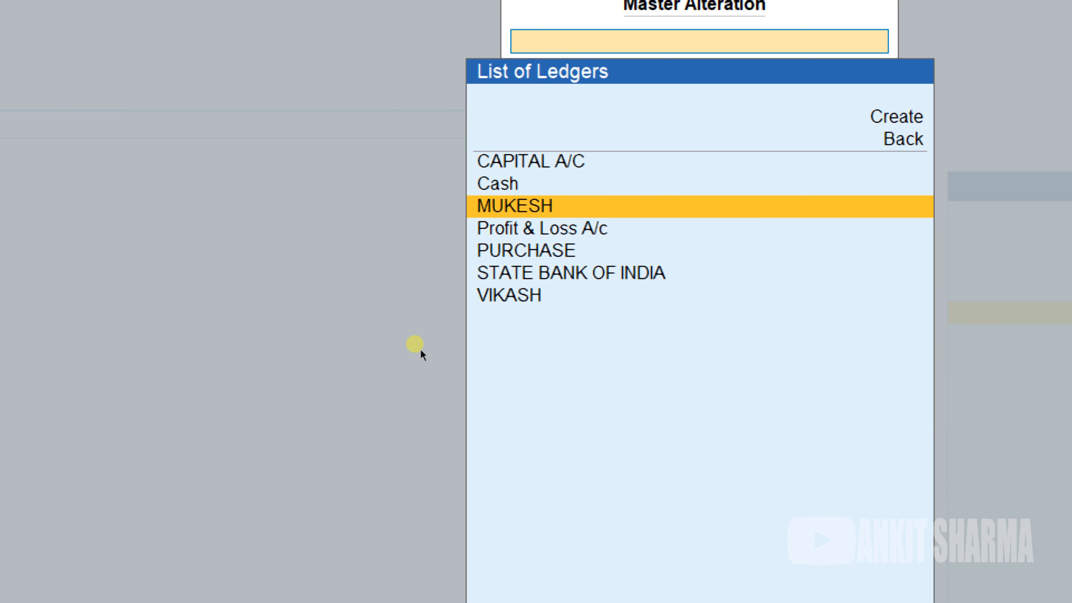
pyautogui.press('Return')
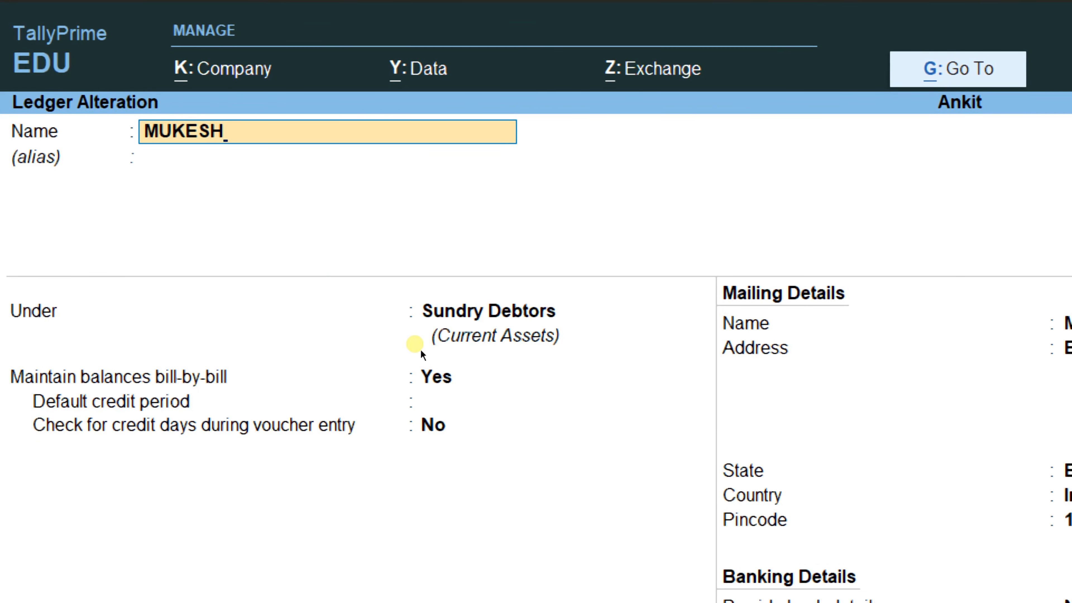
pyautogui.write('KUMAR')
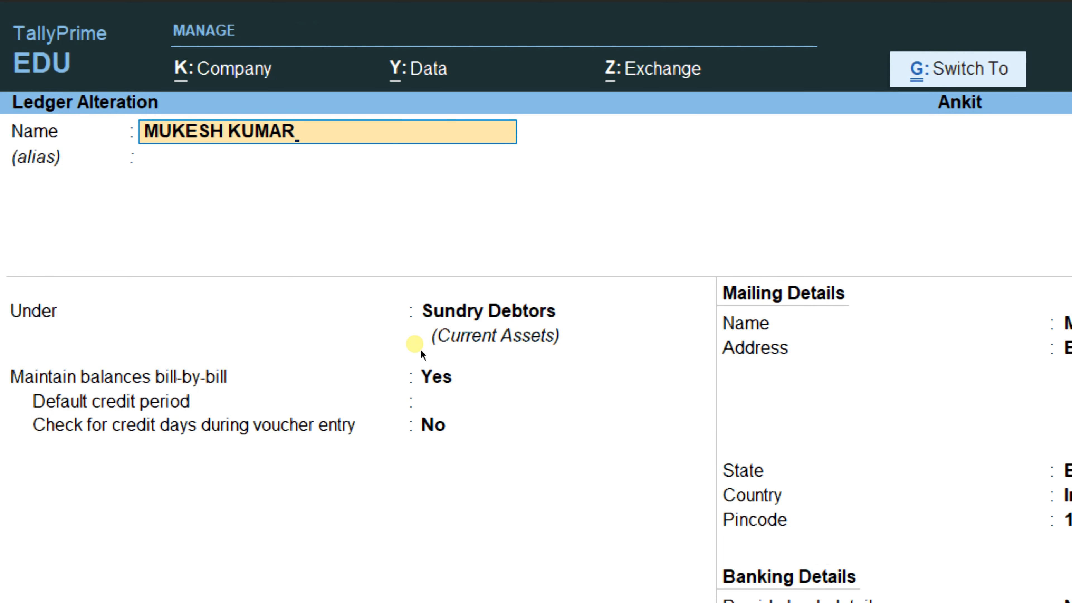
pyautogui.hotkey('ctrl', 'a')
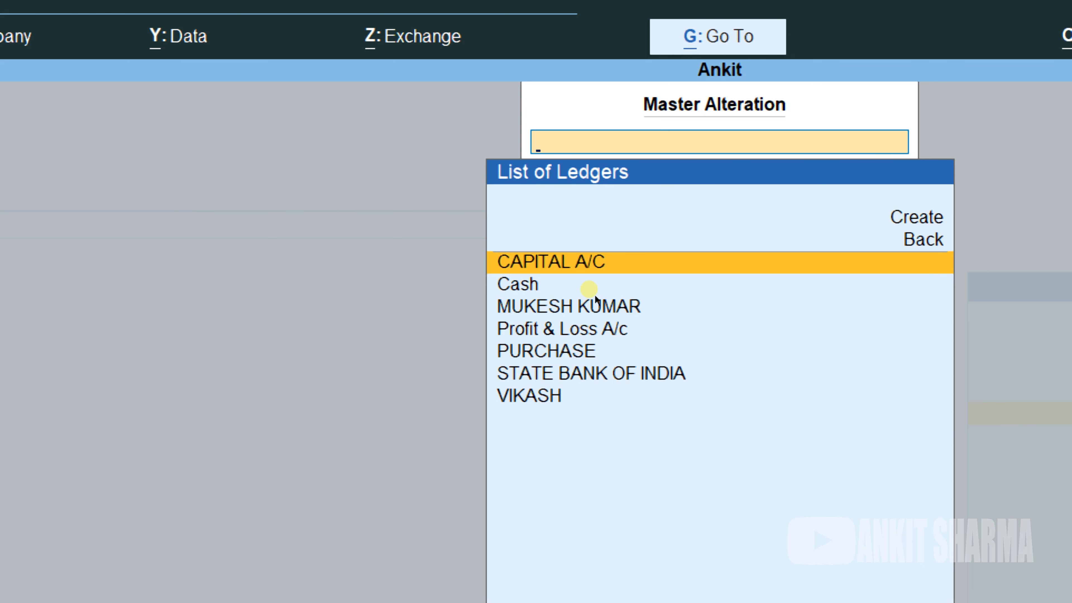
# Step: Delete the Sundry Creditors party's ledger through ledger alteration, and go back to the list of masters
pyautogui.press('Down')
pyautogui.press('Down')
pyautogui.press('Down')
pyautogui.press('Down')
pyautogui.press('Down')
pyautogui.press('Down')
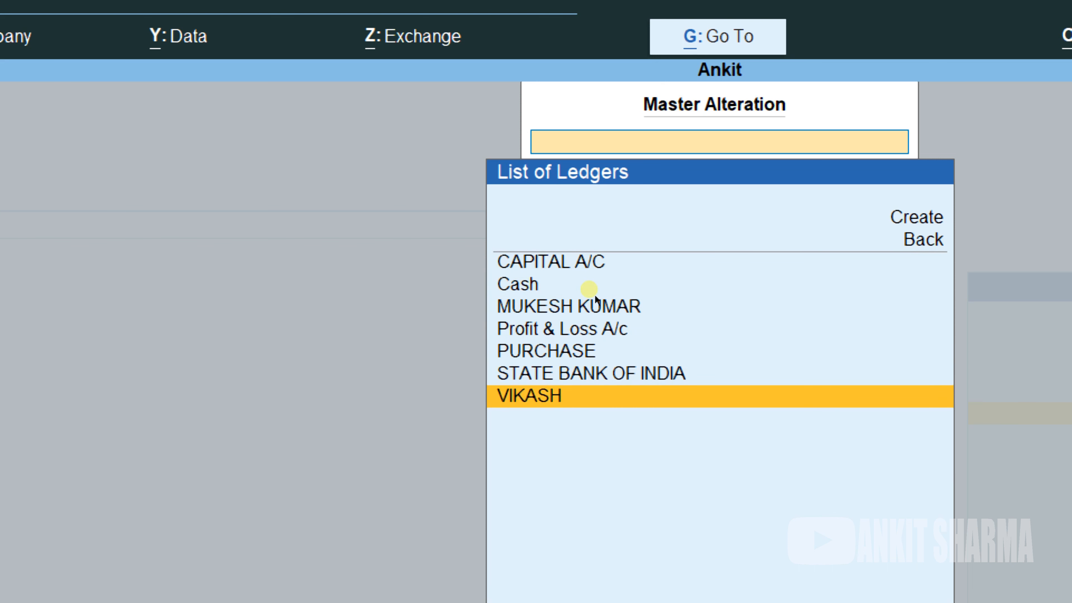
pyautogui.press('Return')
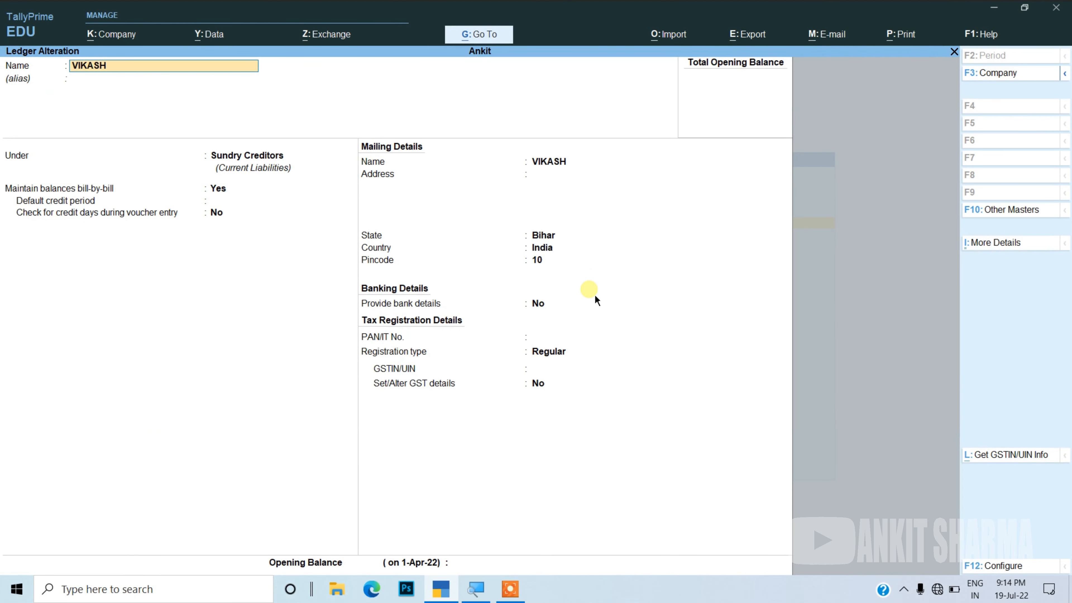
pyautogui.press('alt')
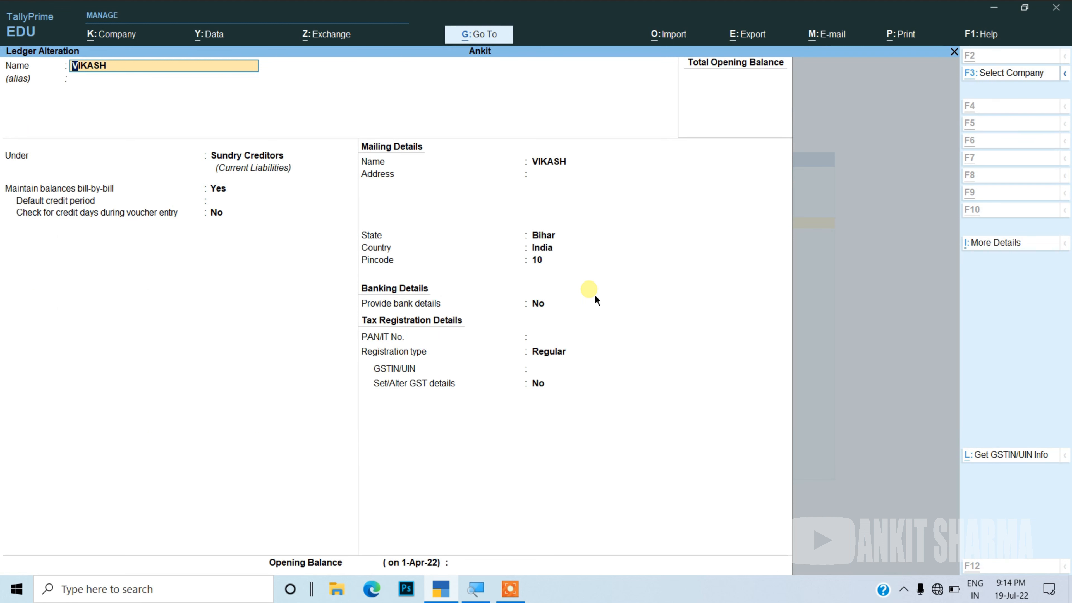
pyautogui.hotkey('alt', 'd')
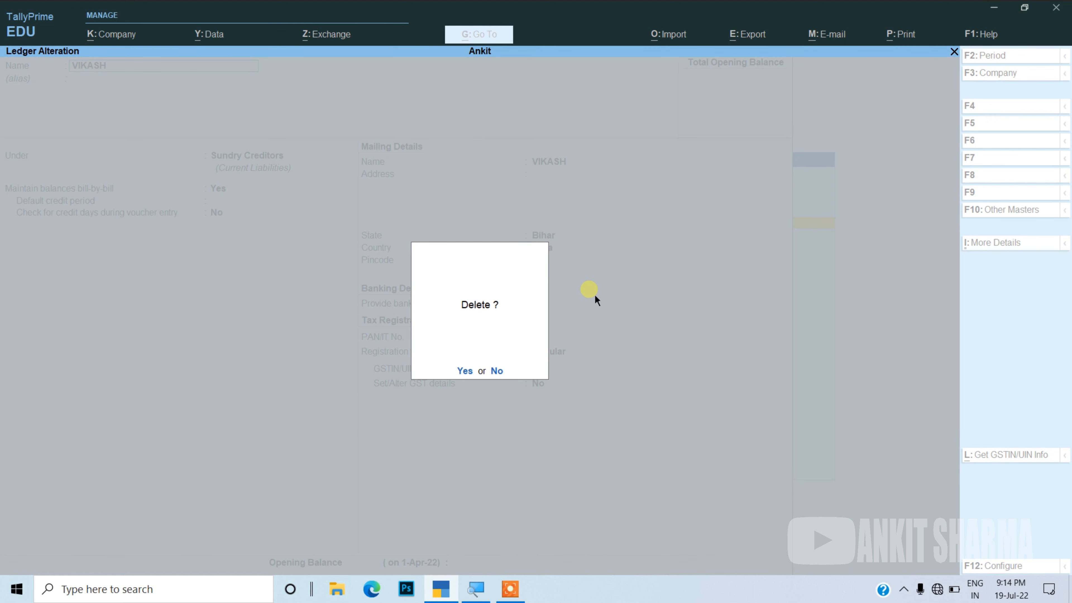
pyautogui.press('Return')
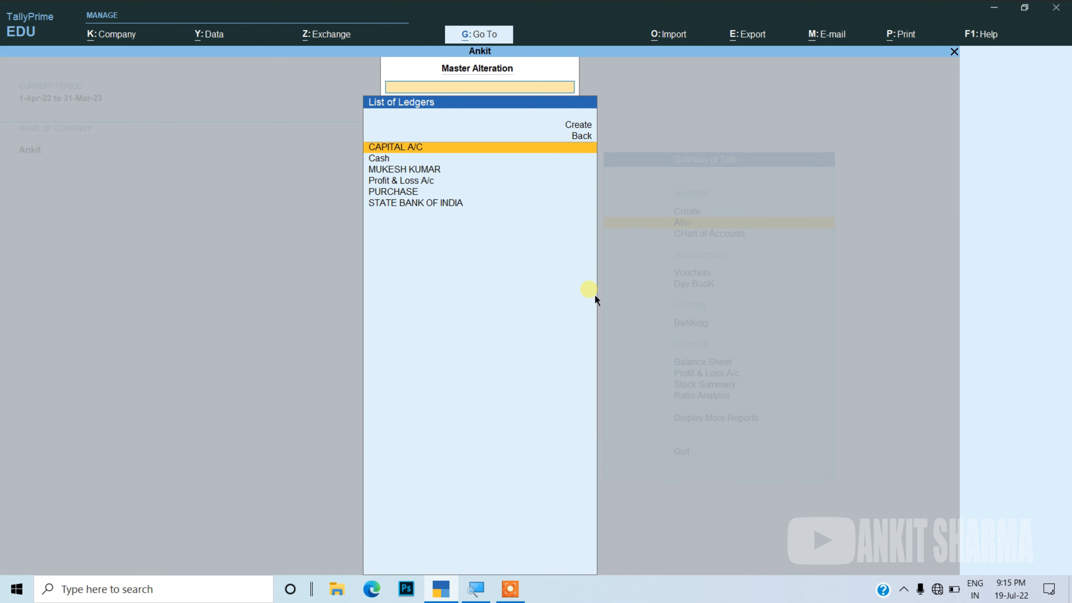
pyautogui.press('BackSpace')
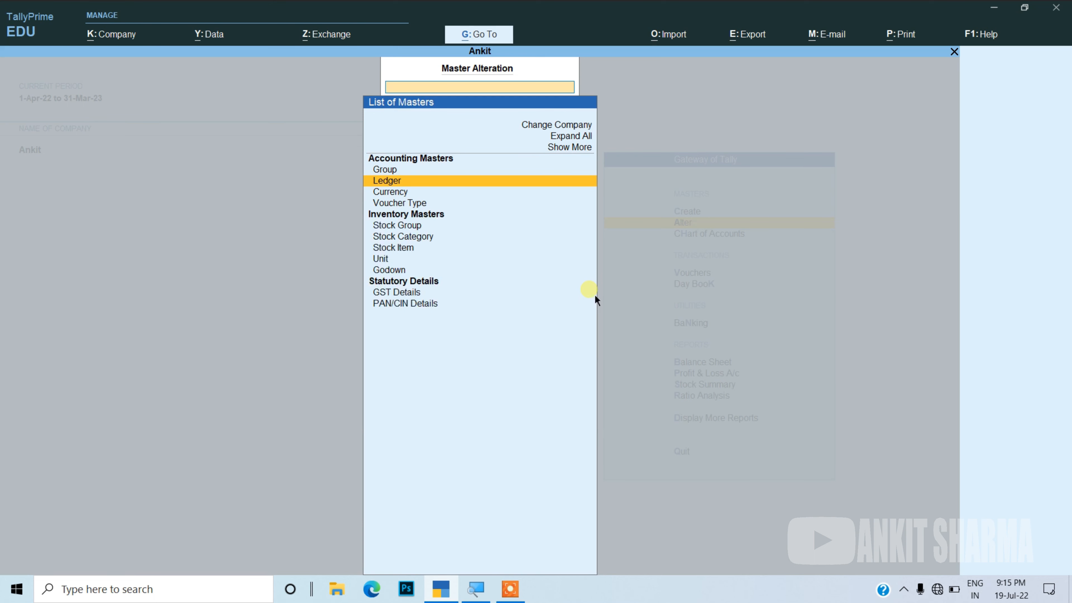